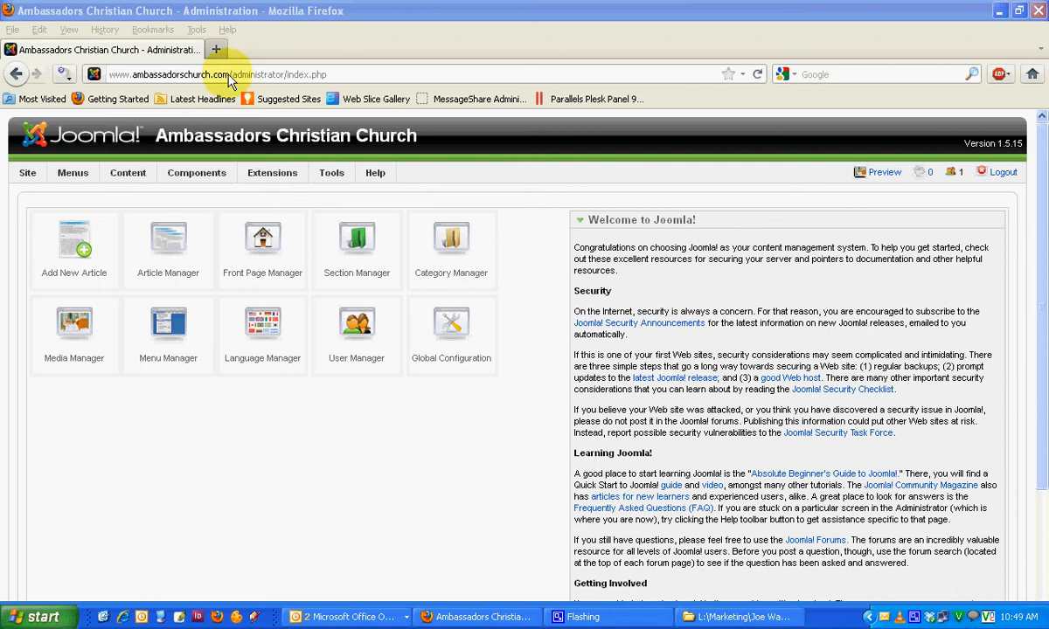
left_click_drag(230, 75, 105, 75)
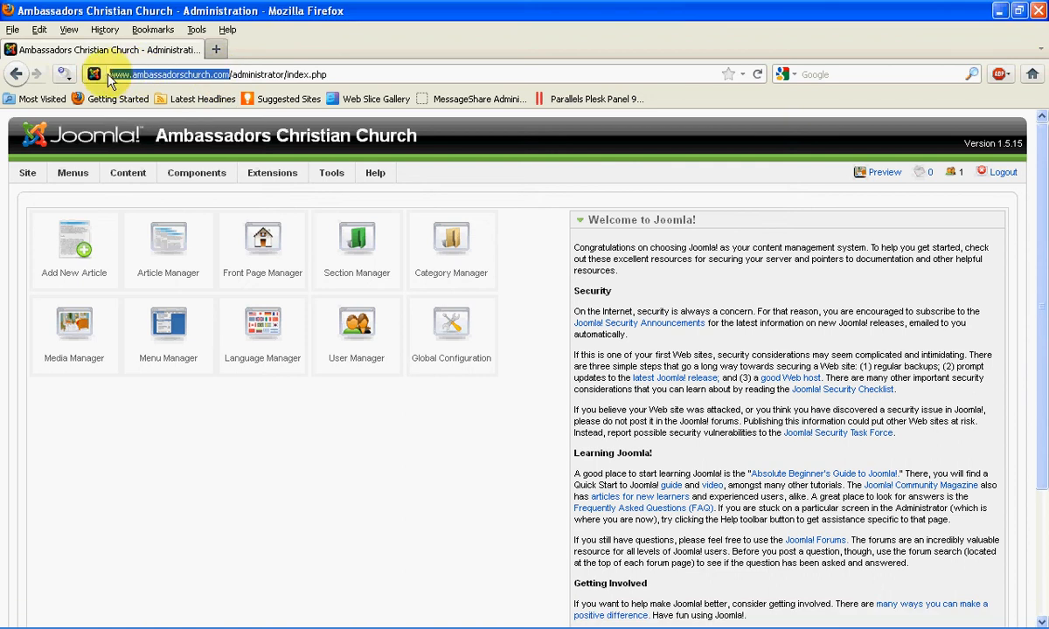
left_click(232, 76)
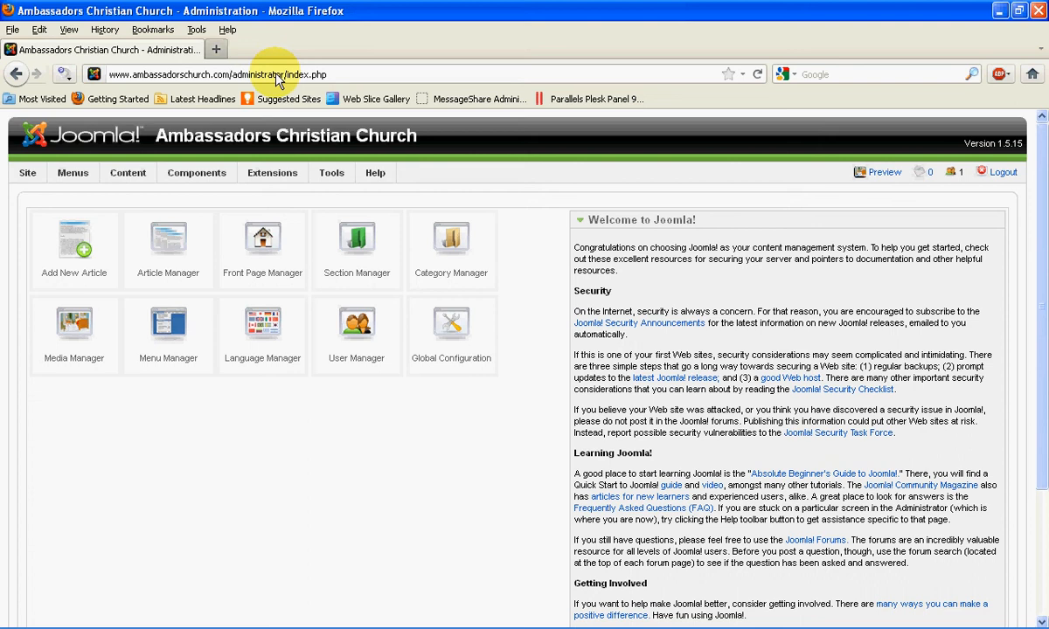
left_click(170, 385)
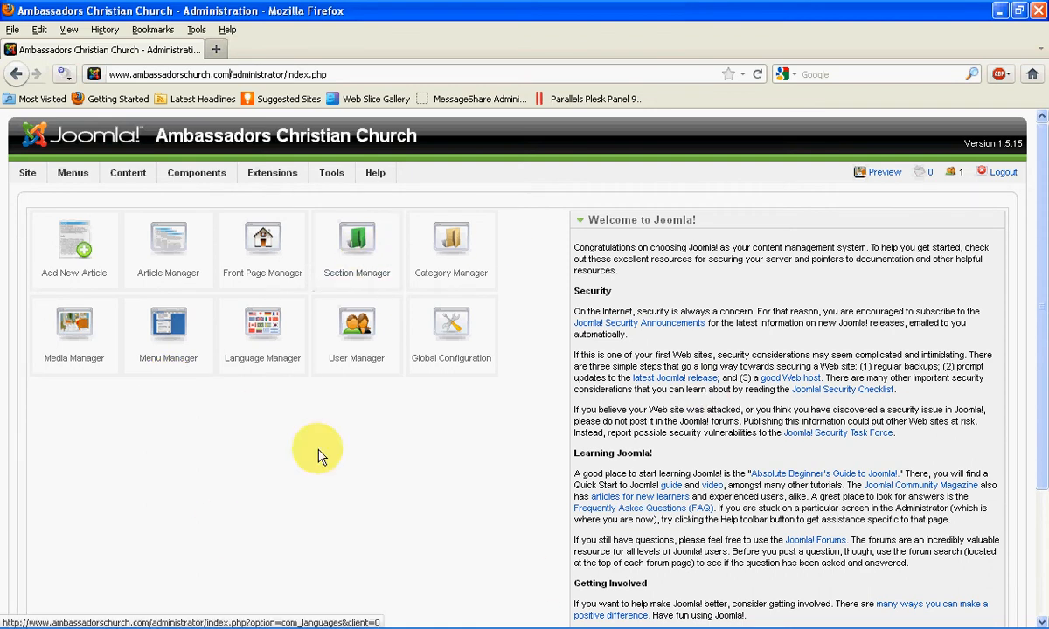
Step: Preview the public church website and look at the entries under I Am New in its navigation
left_click(883, 174)
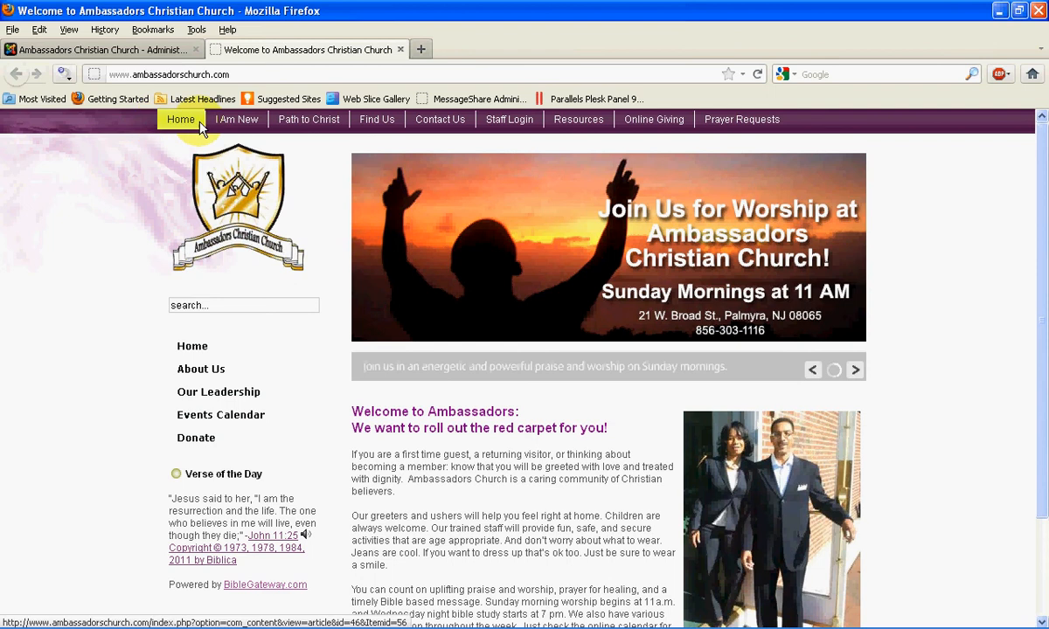
mouse_move(220, 128)
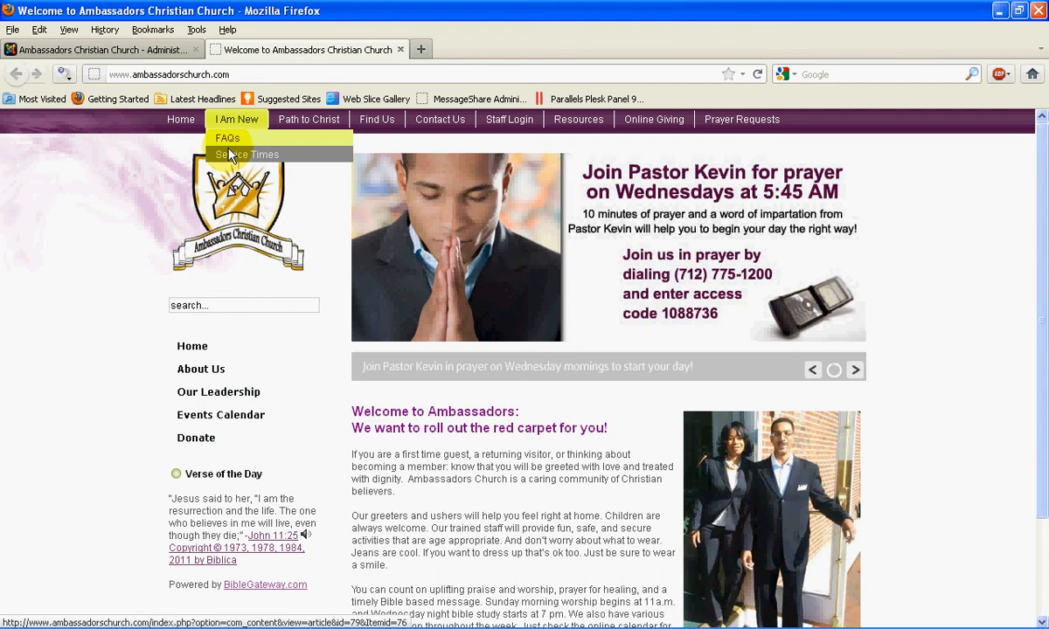
left_click(158, 54)
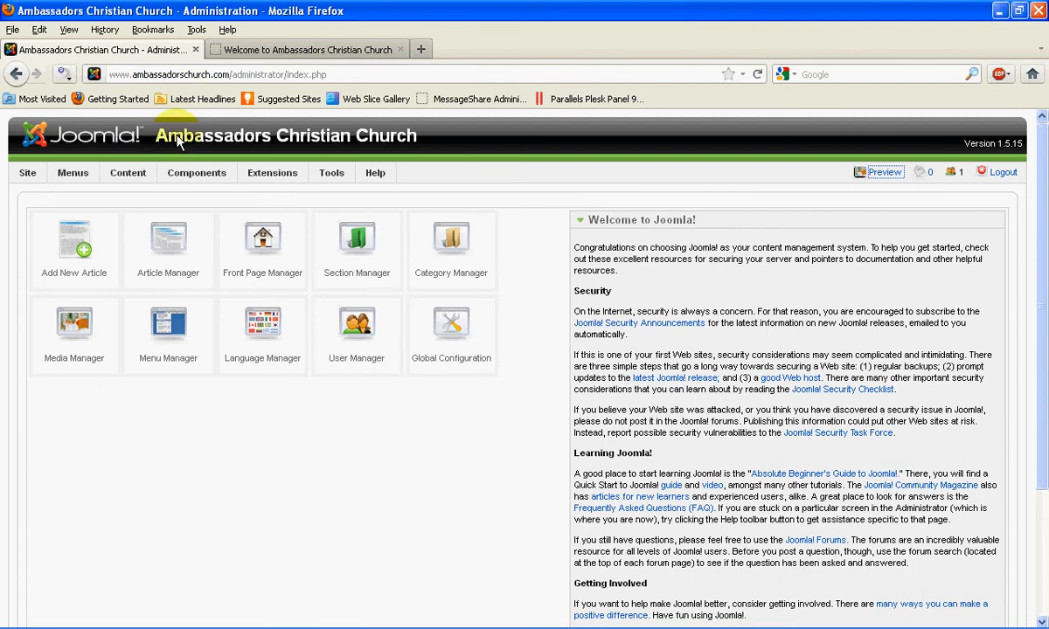
Step: Create a new article from the Article Manager and title it "What Should I Wear"
mouse_move(196, 174)
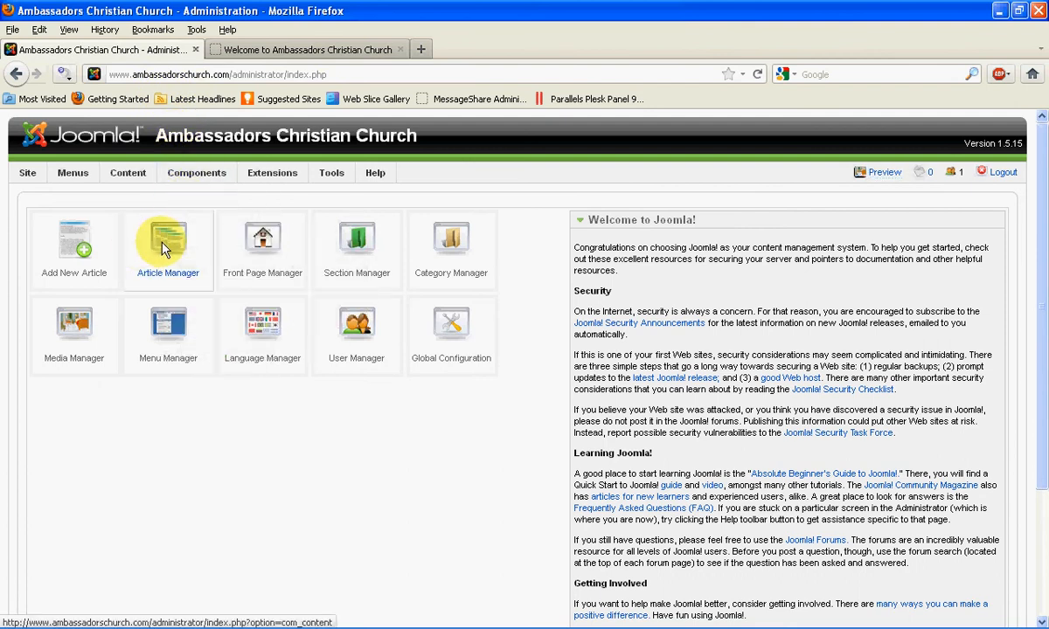
left_click(170, 247)
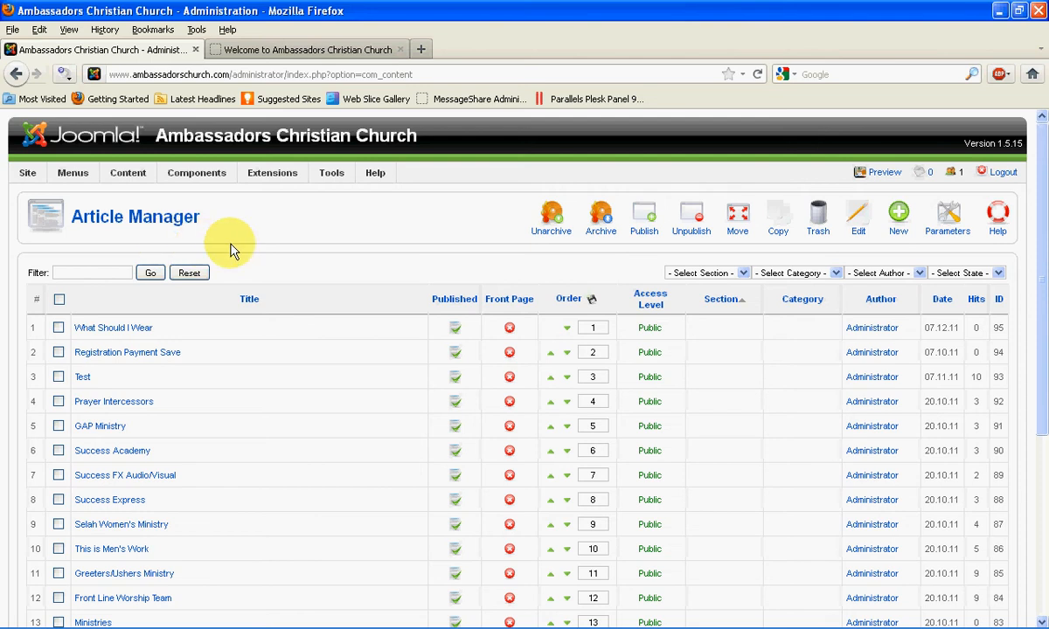
left_click(901, 216)
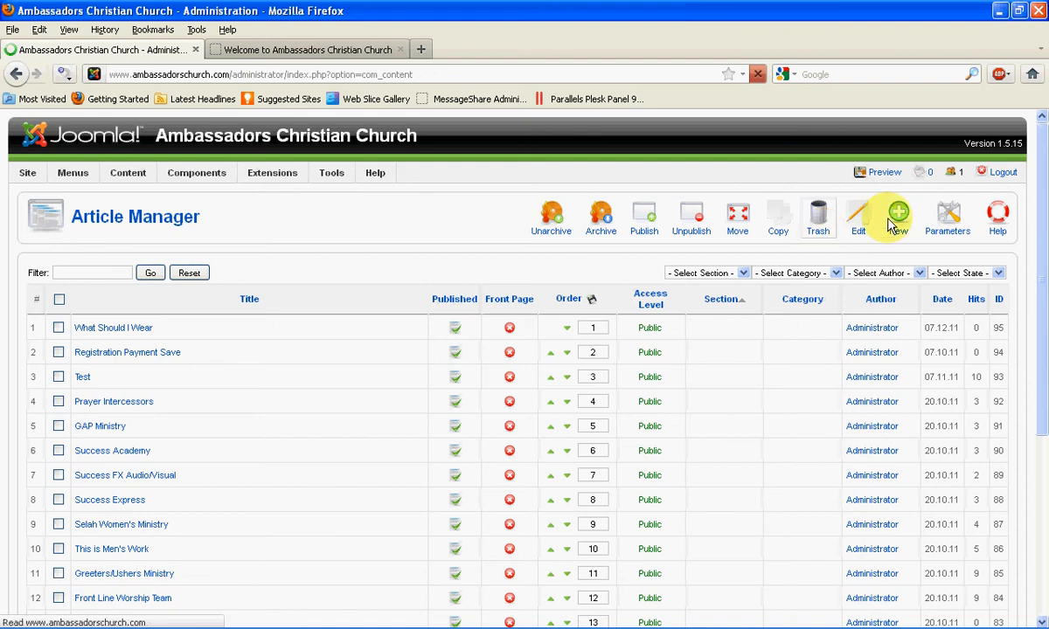
left_click(207, 280)
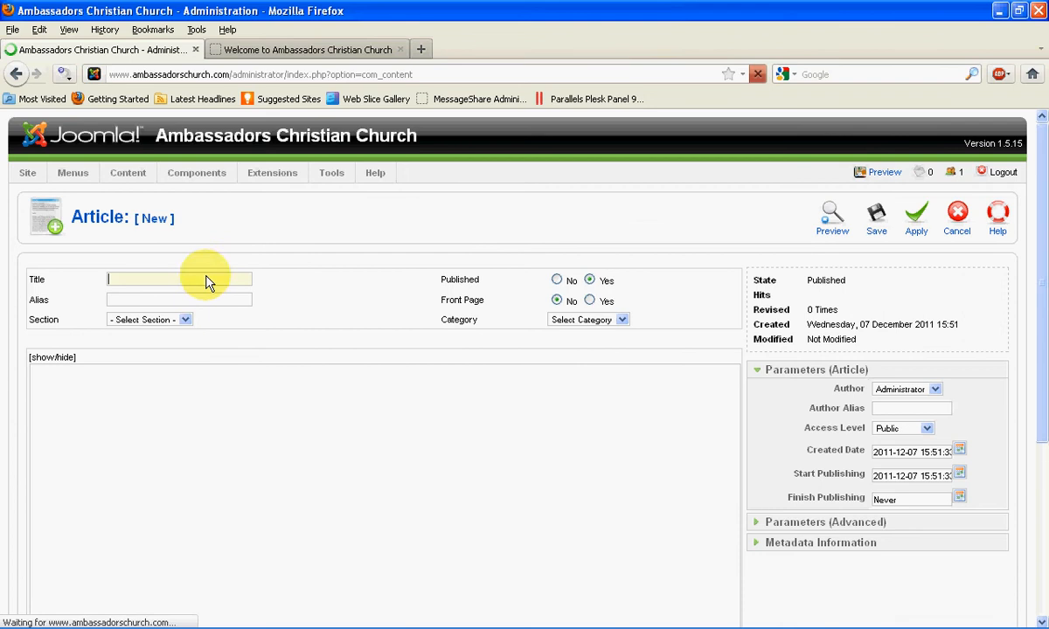
type("What")
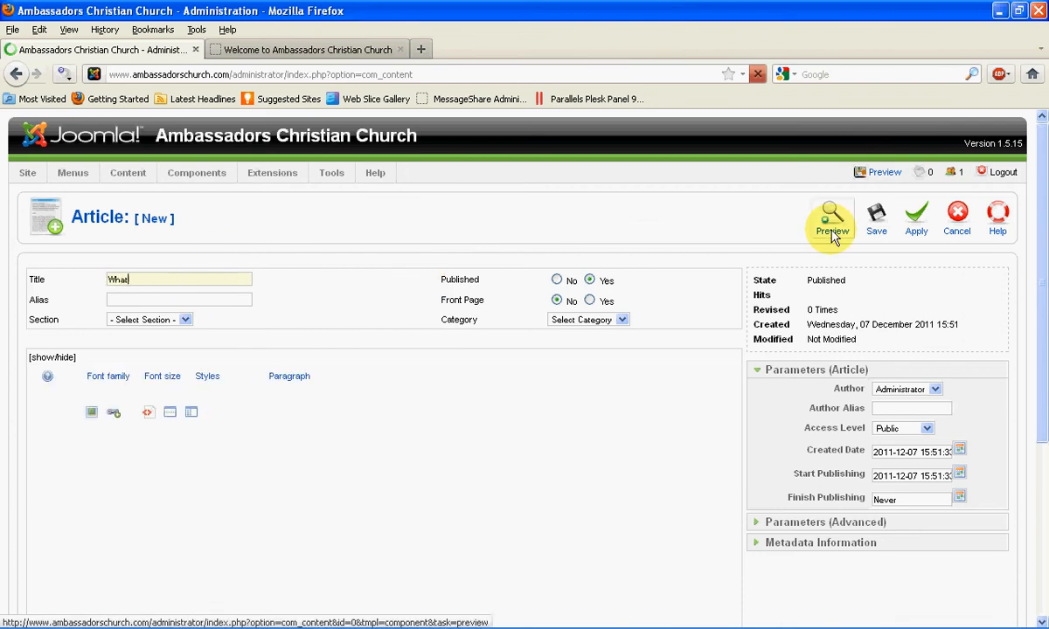
type(" Should I Wear")
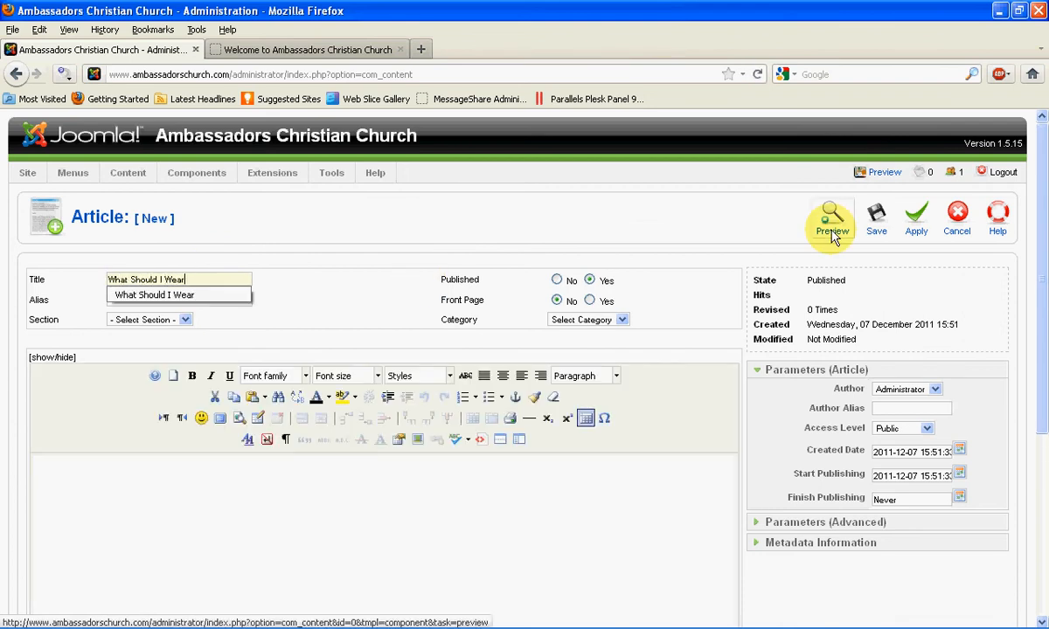
left_click(367, 282)
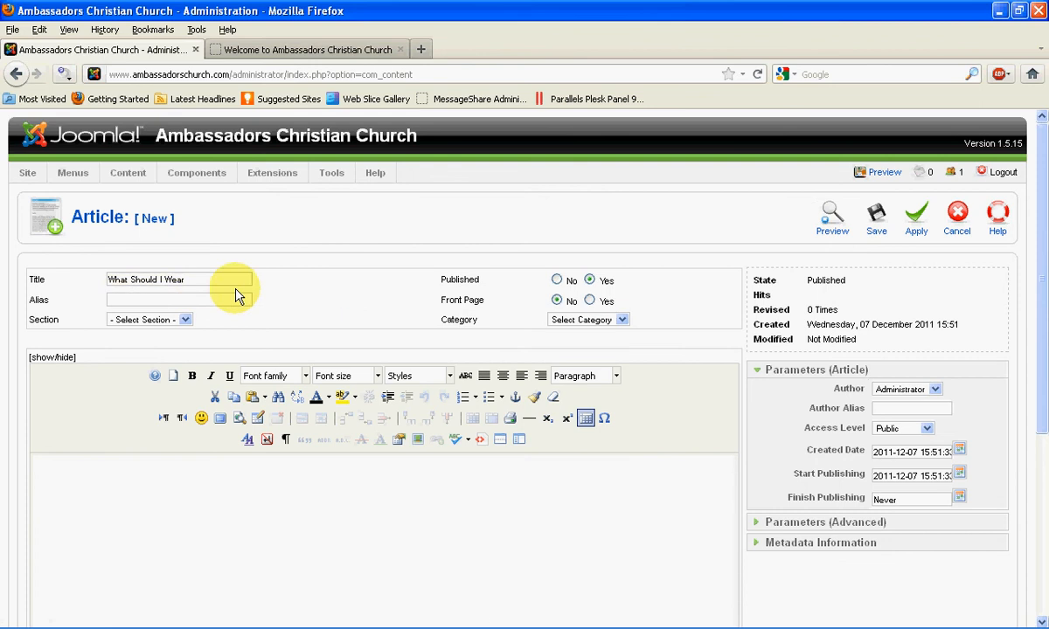
Step: Assign the article to the Uncategorised section and keep Published set to Yes
left_click(185, 320)
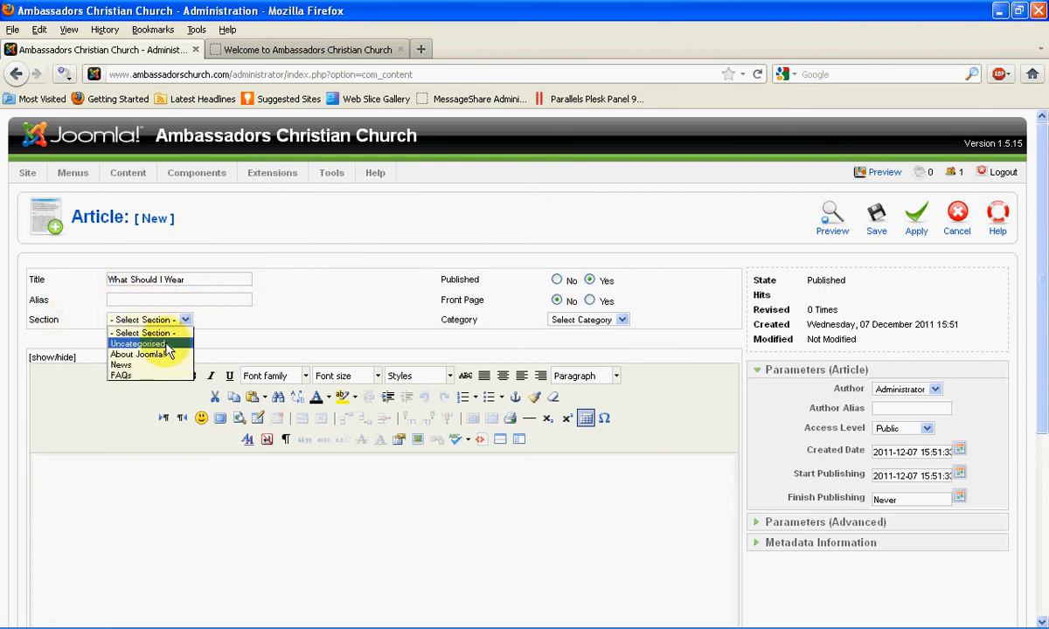
left_click(172, 341)
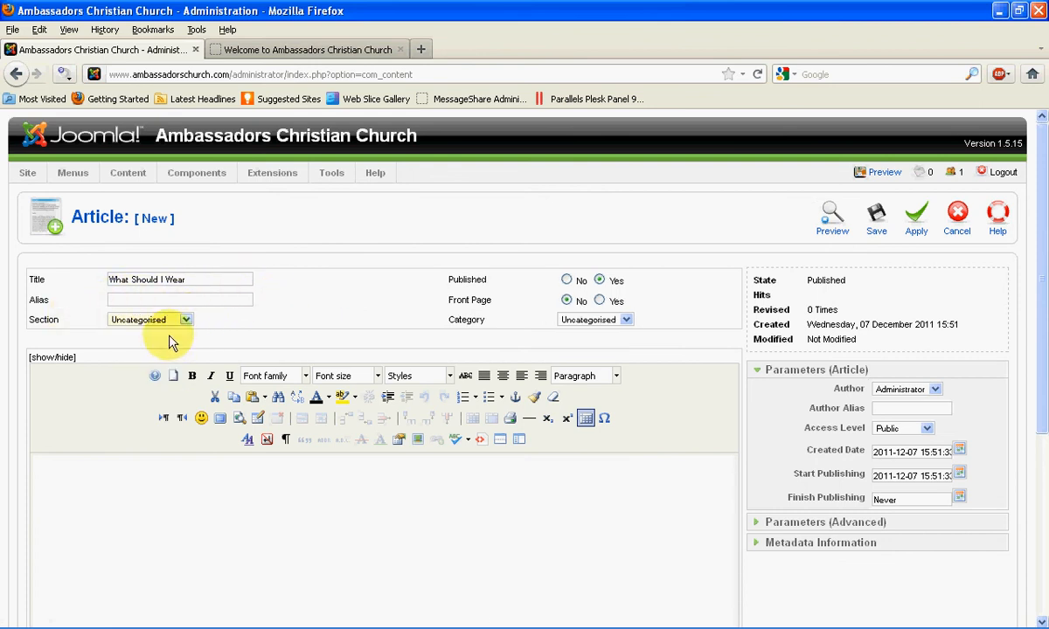
left_click(600, 281)
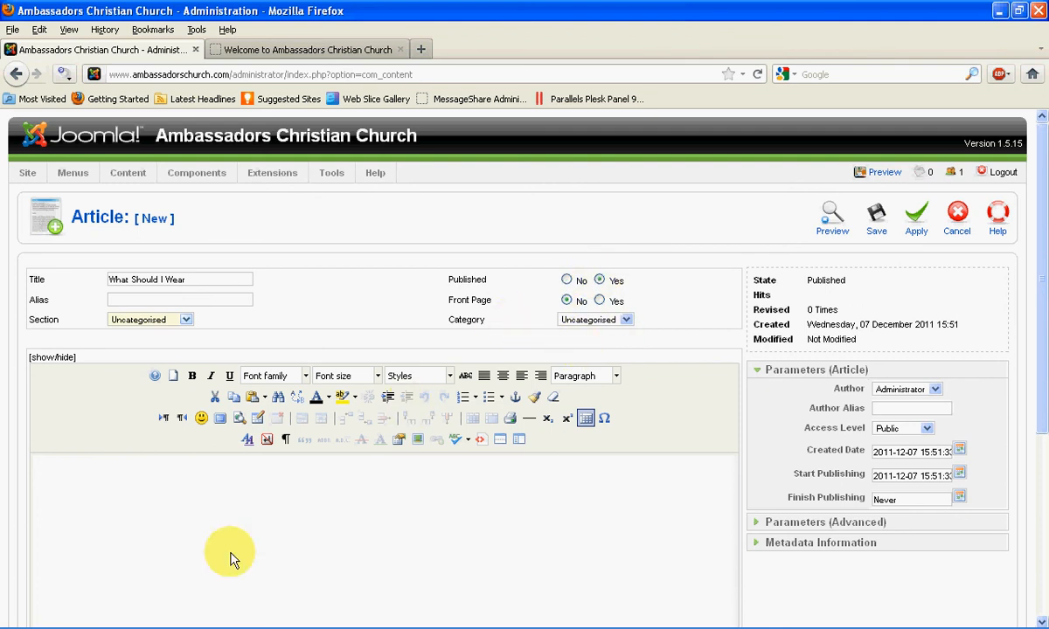
Step: Write the article body: "What Should I Wear?" followed by a paragraph "Casual dress will be fine! Come as you are!"
left_click(257, 514)
type("What")
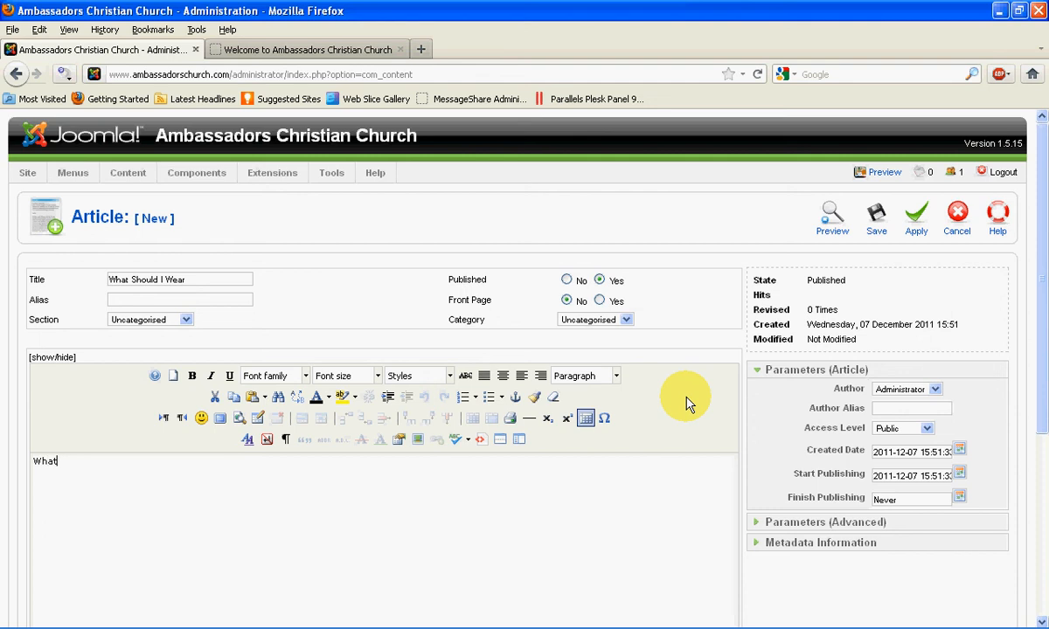
type(" Should I")
type("Wear")
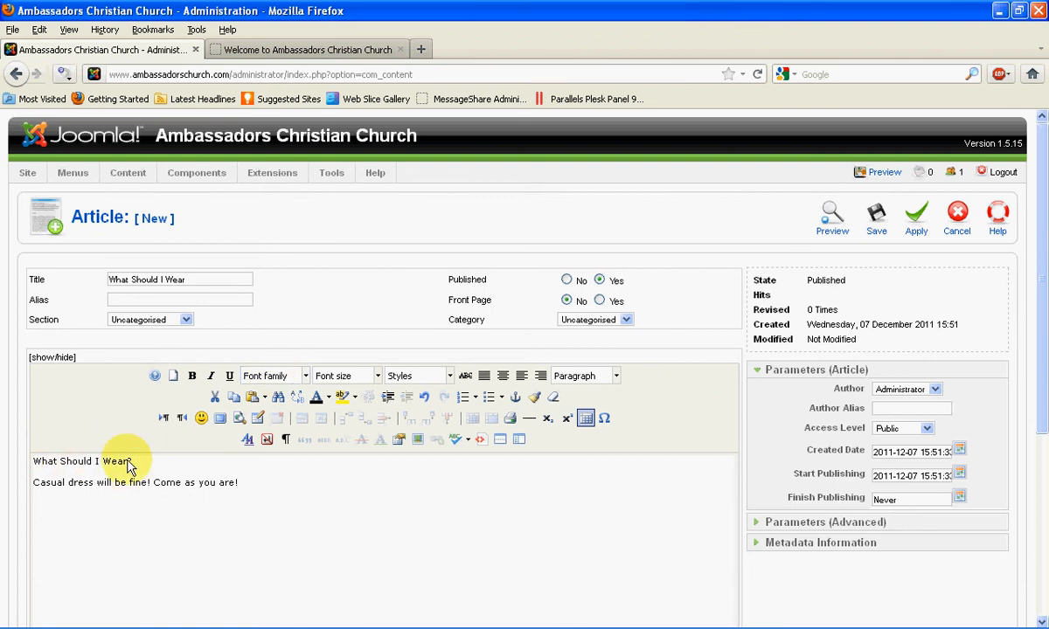
Step: Format the "What Should I Wear?" line in the article body as bold at 14pt
left_click_drag(131, 461, 31, 462)
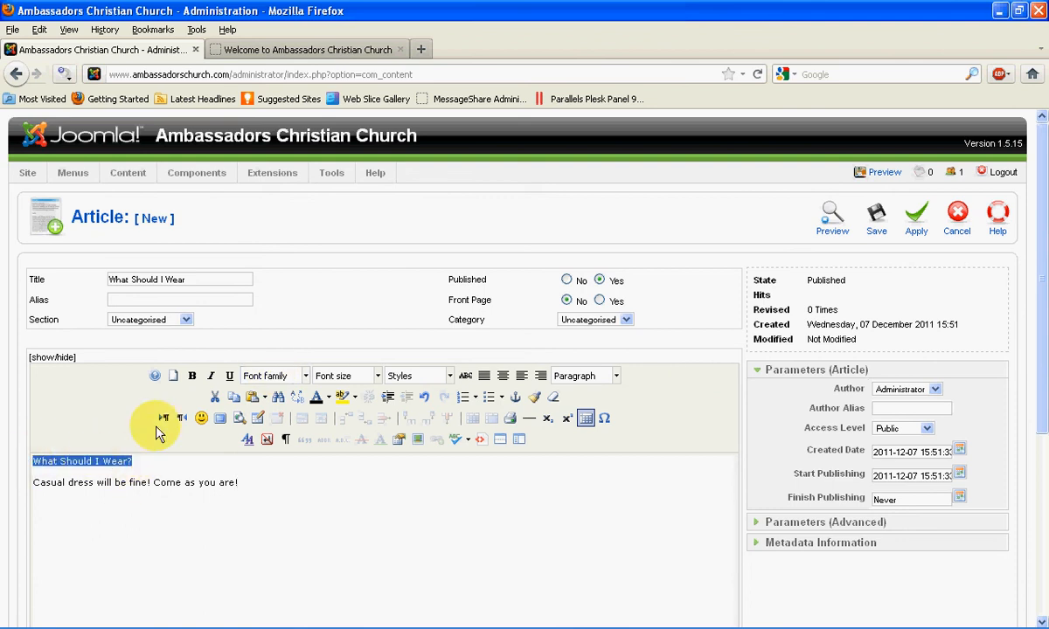
left_click(196, 376)
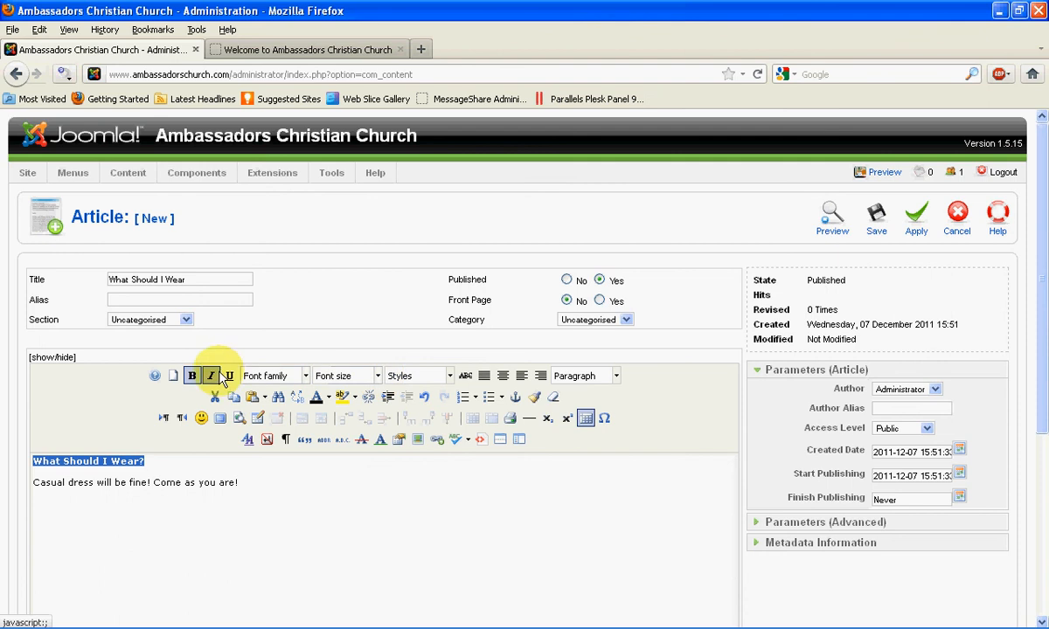
left_click(370, 377)
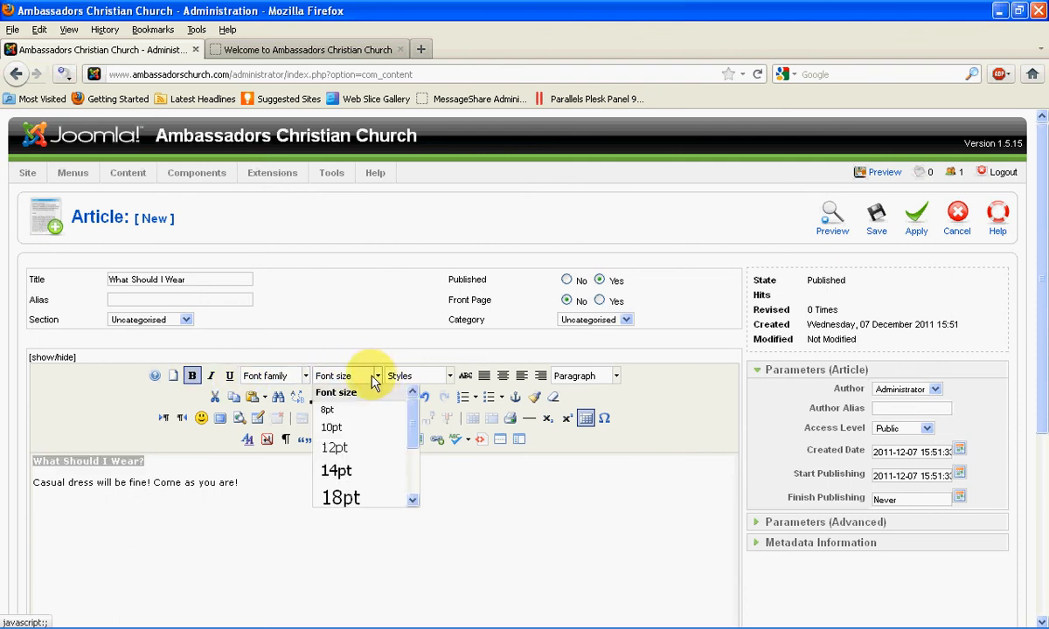
left_click(340, 472)
left_click(293, 514)
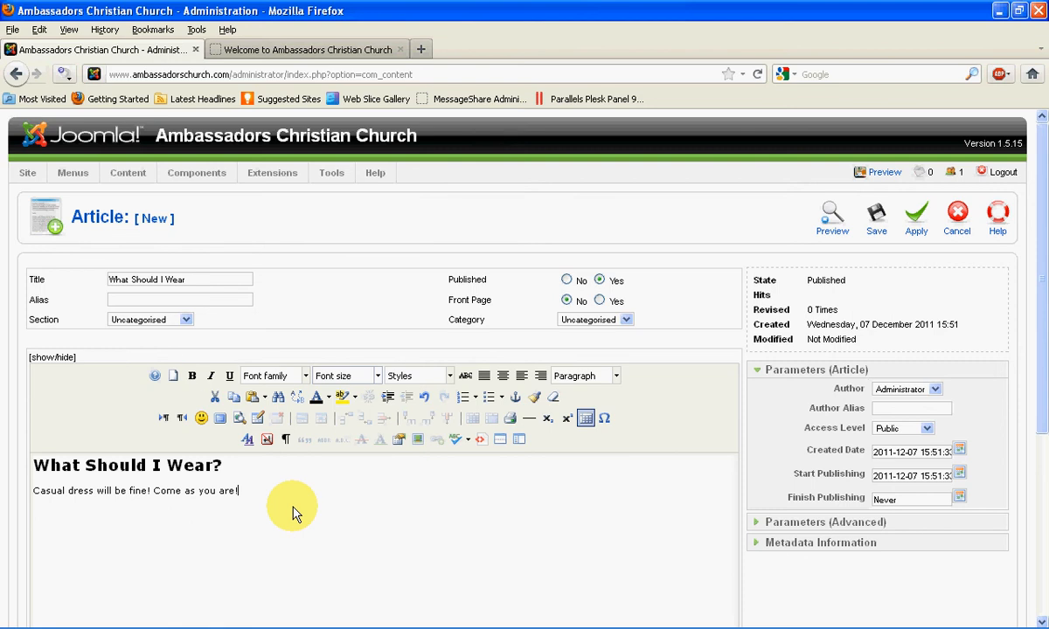
Step: Check over the finished article and save it
scroll(307, 551, "down", 4)
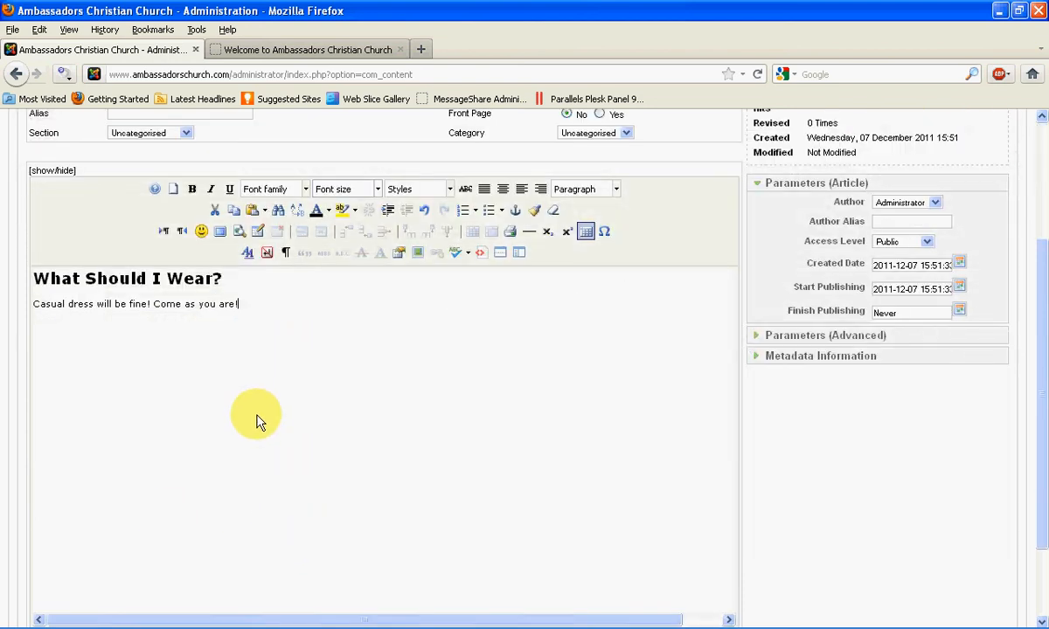
scroll(256, 419, "up", 2)
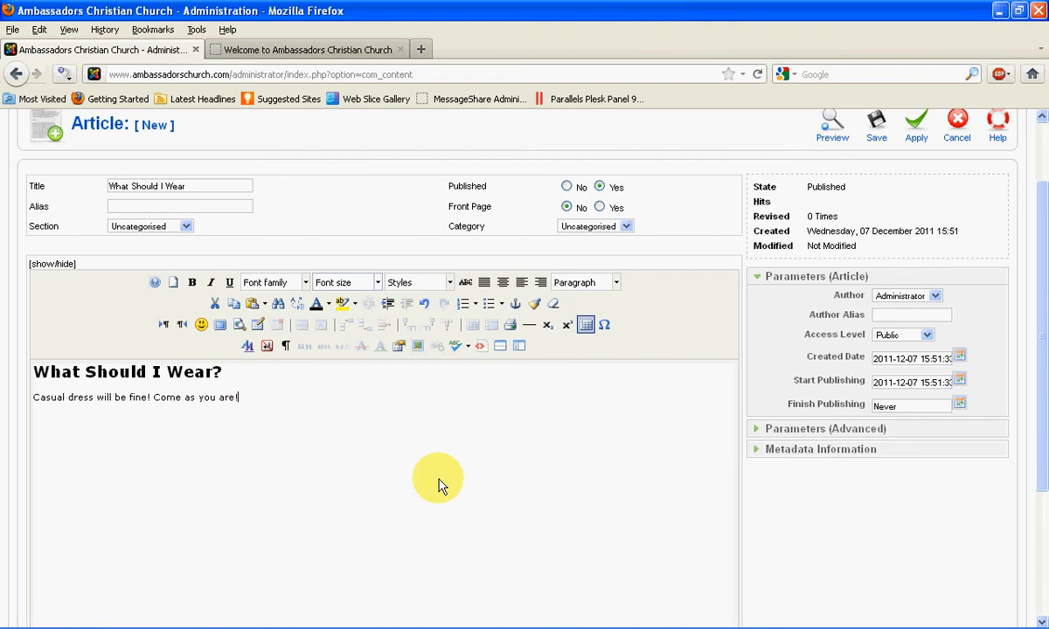
scroll(441, 485, "up", 2)
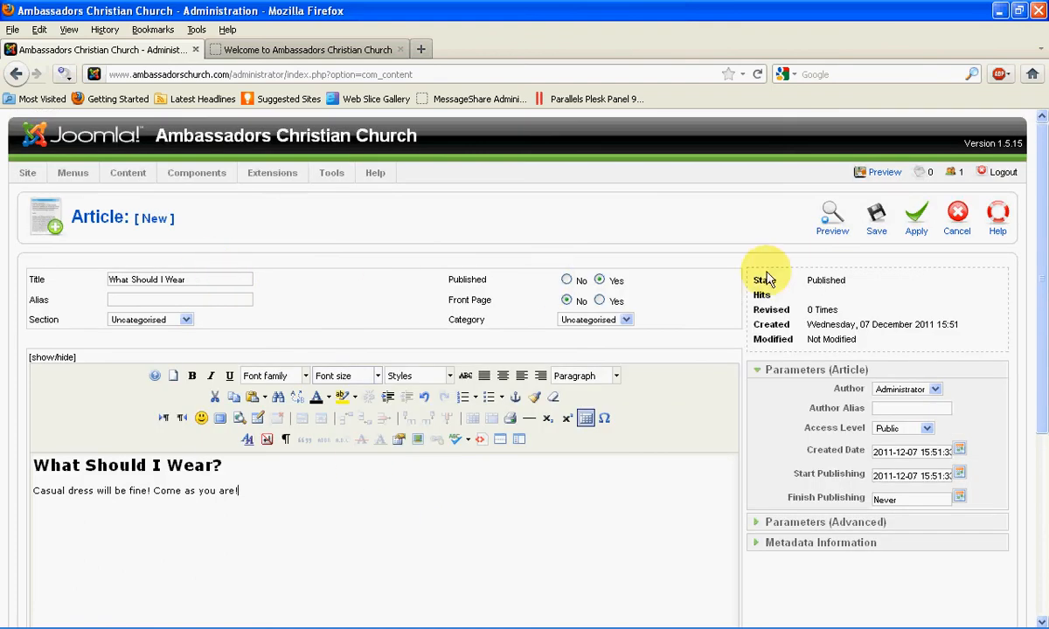
left_click(876, 219)
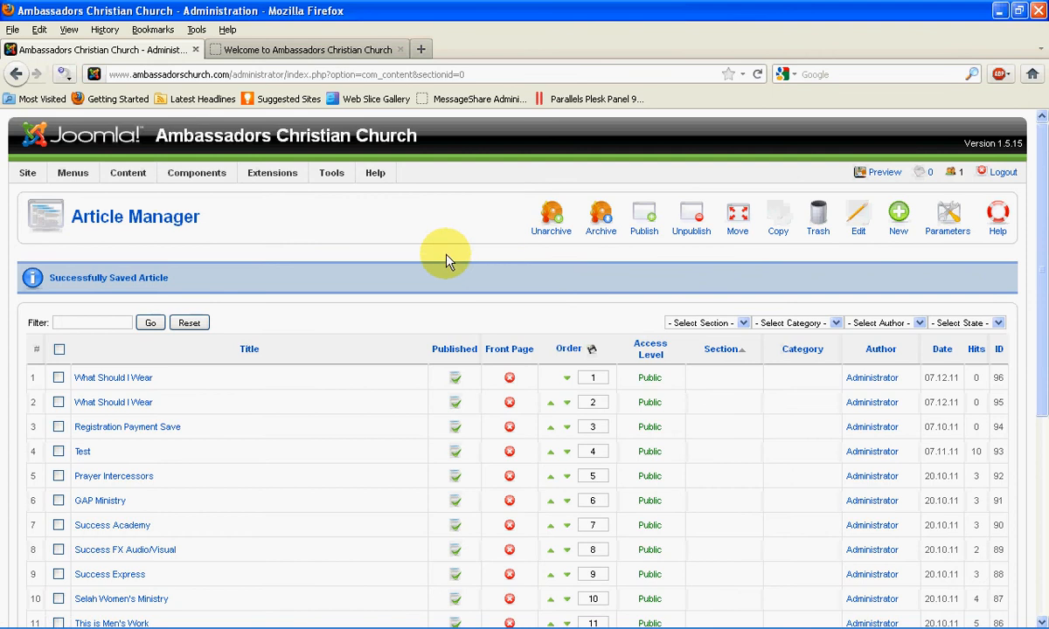
Step: Return to the Control Panel and open the Menu Manager
mouse_move(24, 174)
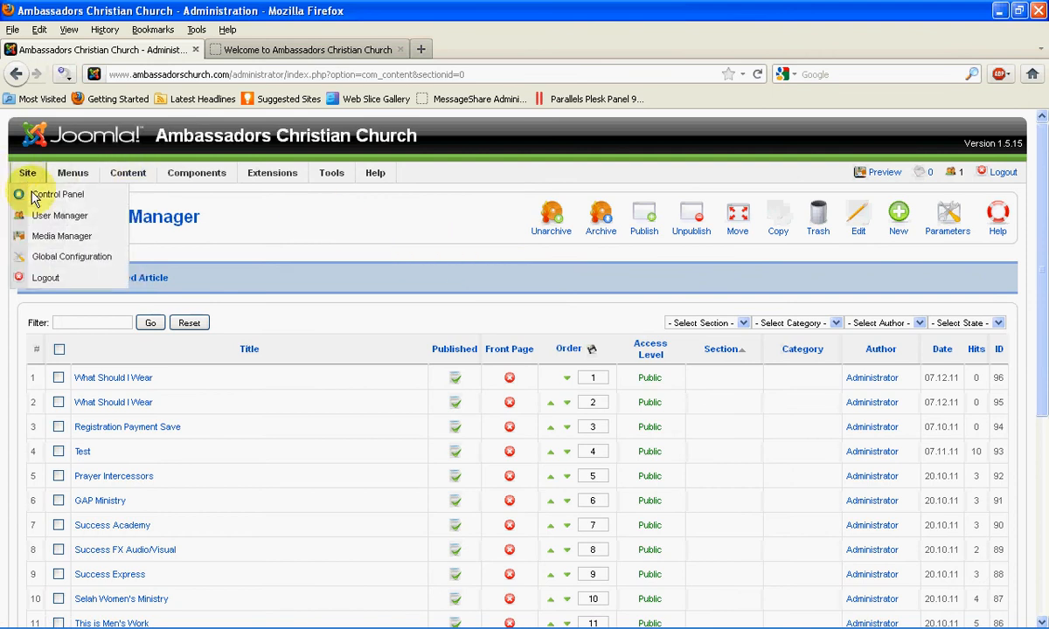
left_click(39, 198)
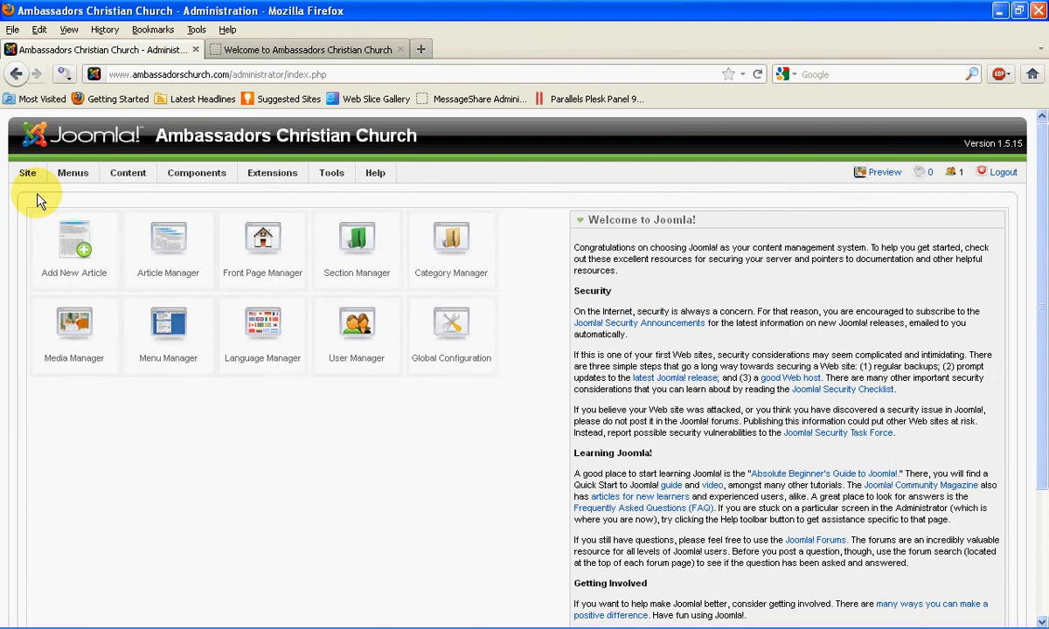
left_click(166, 332)
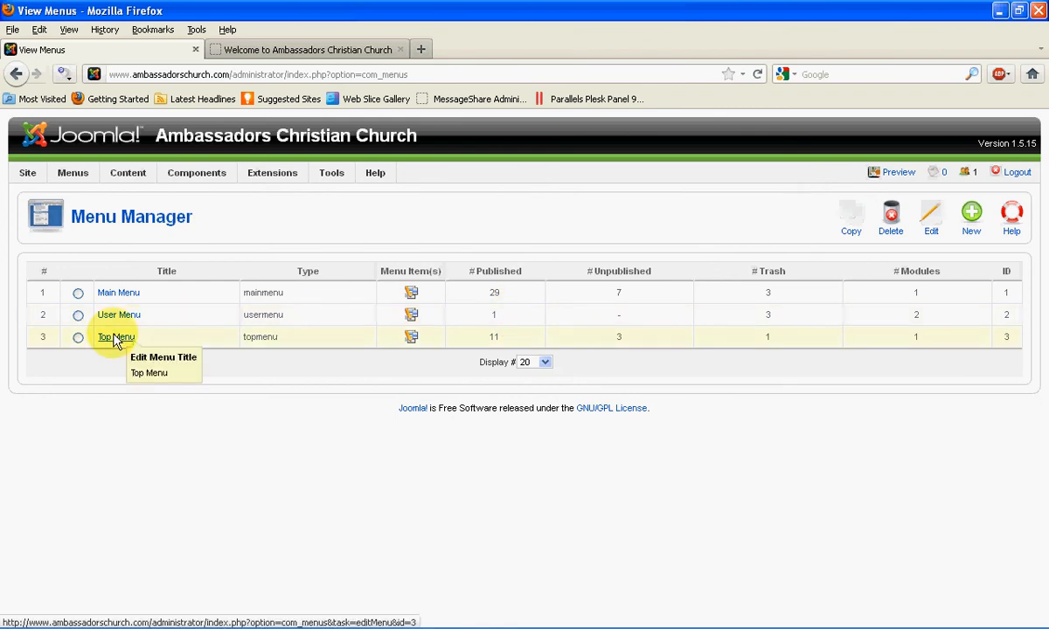
Step: Compare the Top Menu and Main Menu in the Menu Manager with the navigation on the public website
left_click(319, 49)
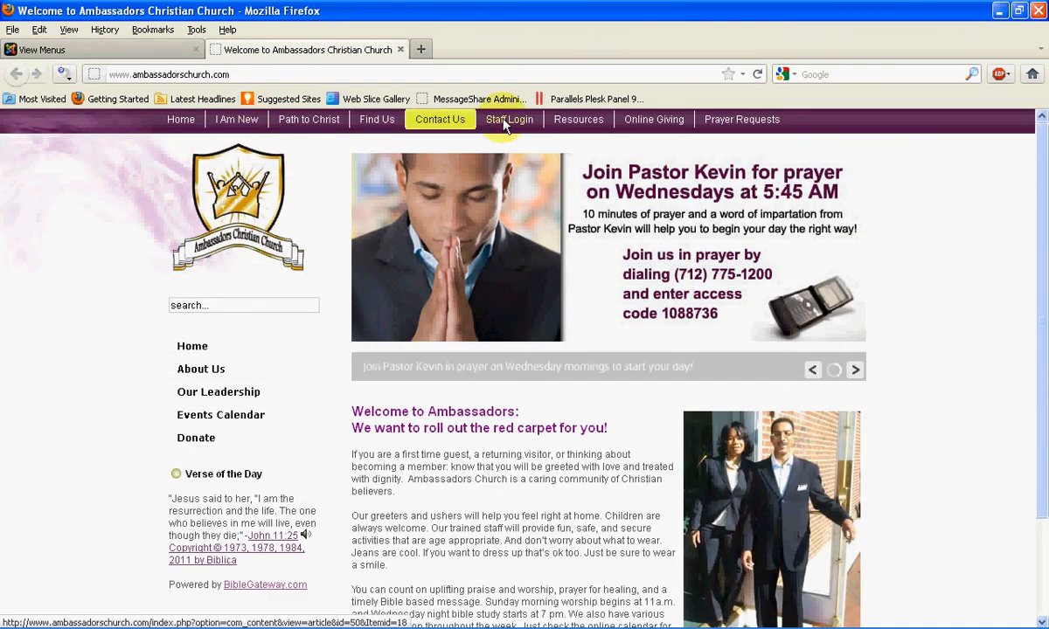
left_click(101, 51)
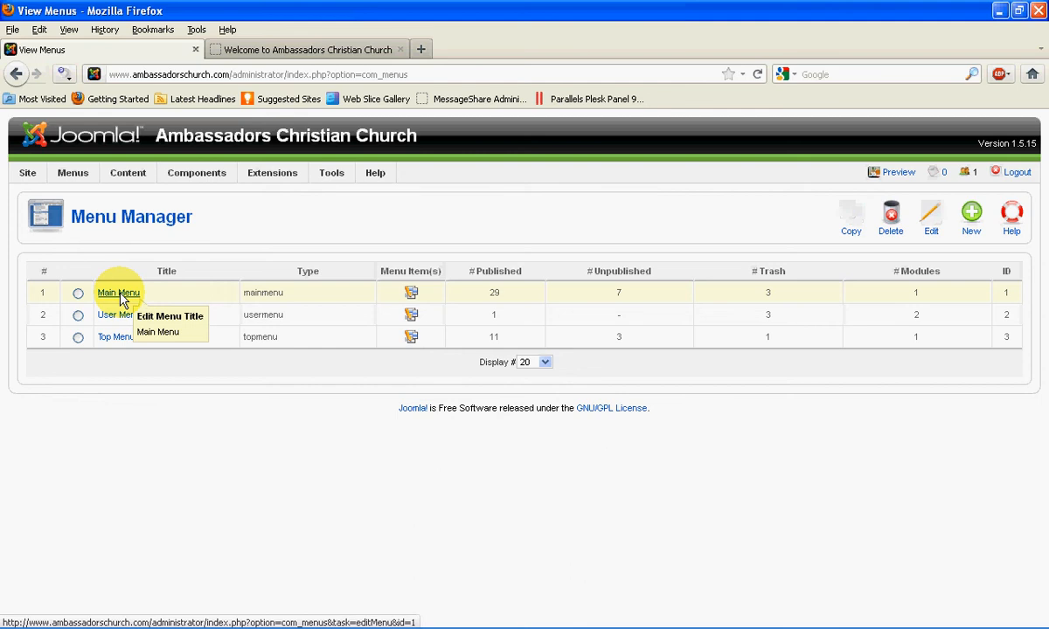
left_click(297, 50)
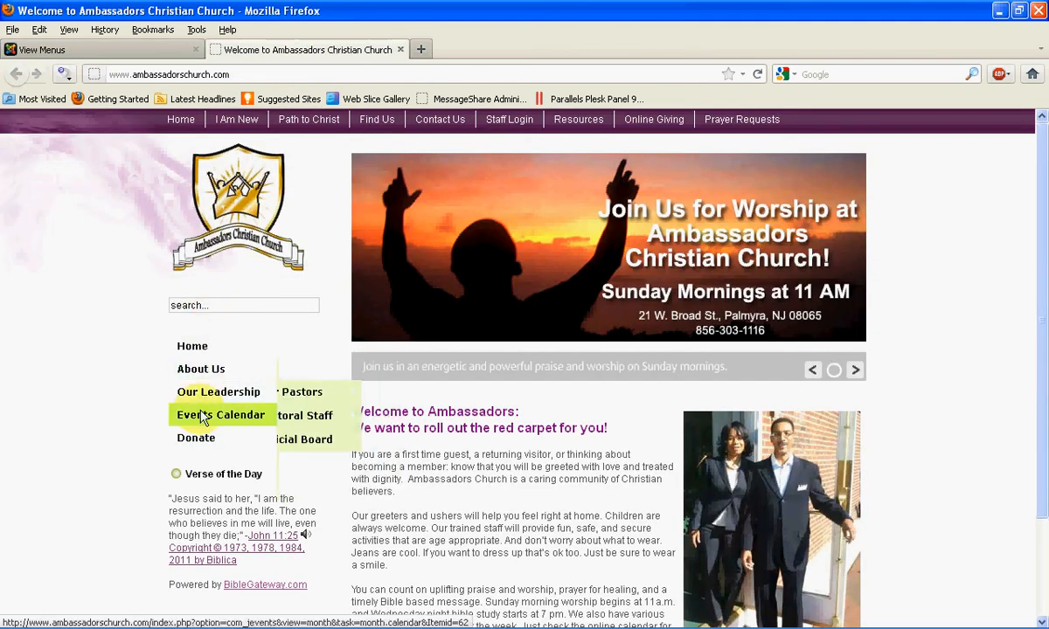
mouse_move(198, 394)
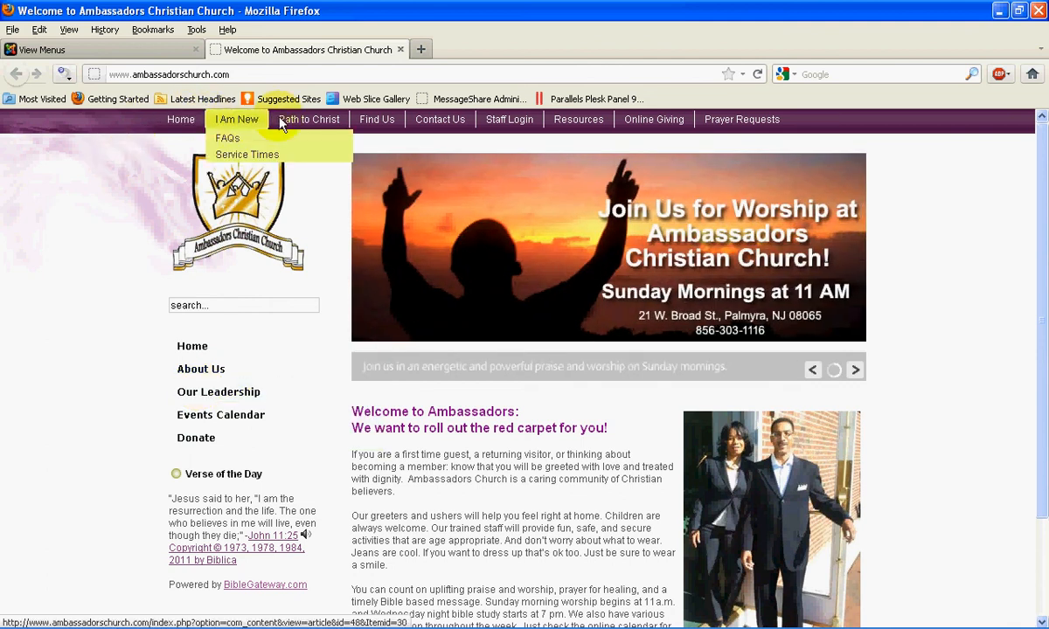
Step: Open the list of menu items belonging to the Top Menu in the Menu Manager
left_click(168, 51)
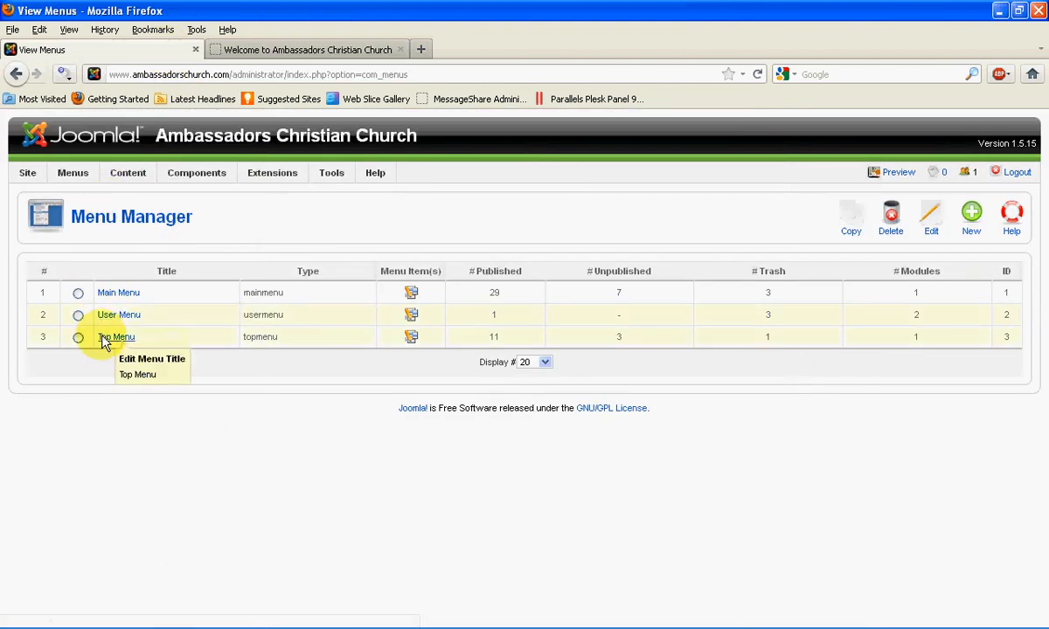
left_click(410, 338)
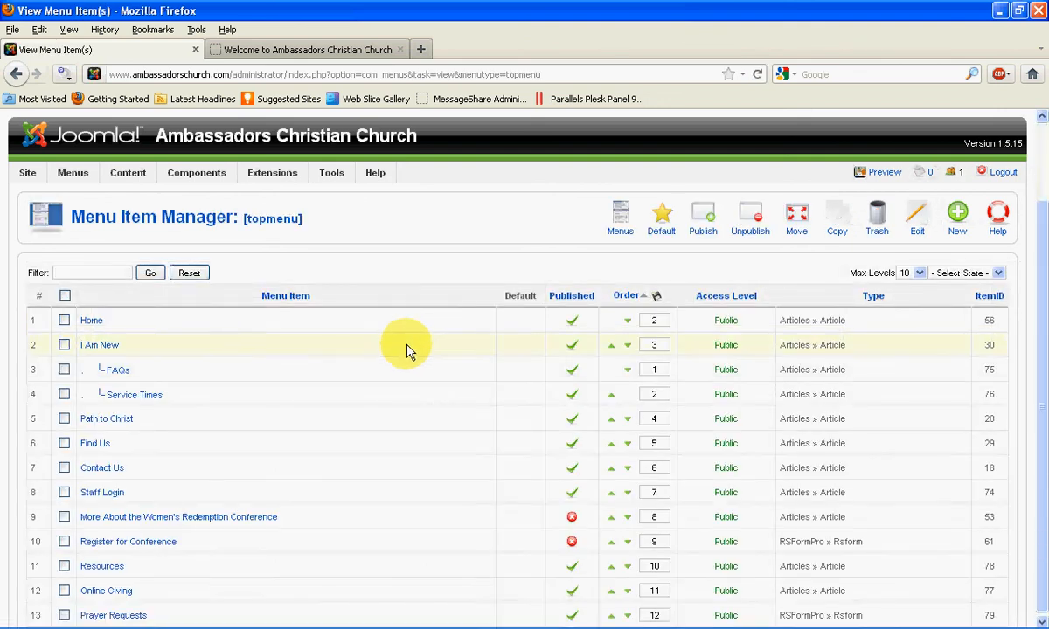
Step: Review the Top Menu's items and their published states, and compare them with the navigation bar on the public website
scroll(409, 345, "down", 2)
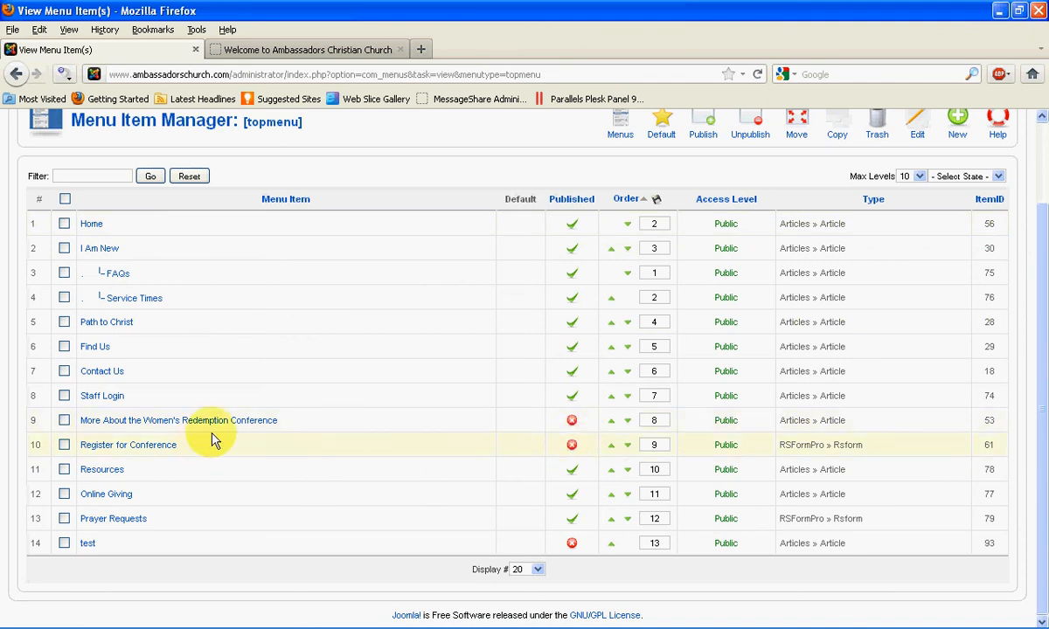
scroll(265, 421, "up", 2)
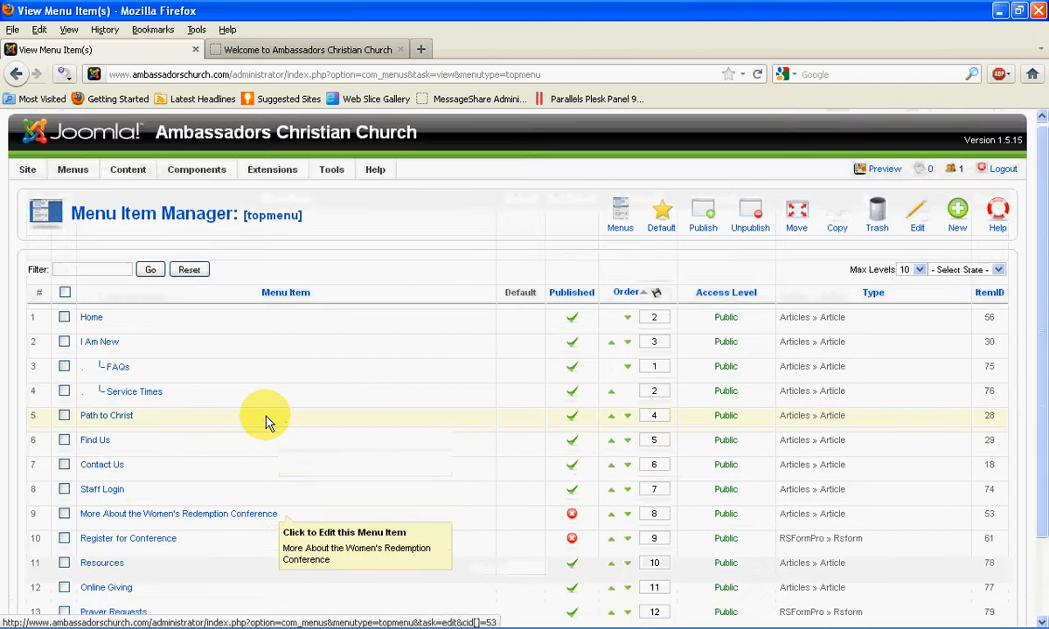
scroll(264, 421, "down", 2)
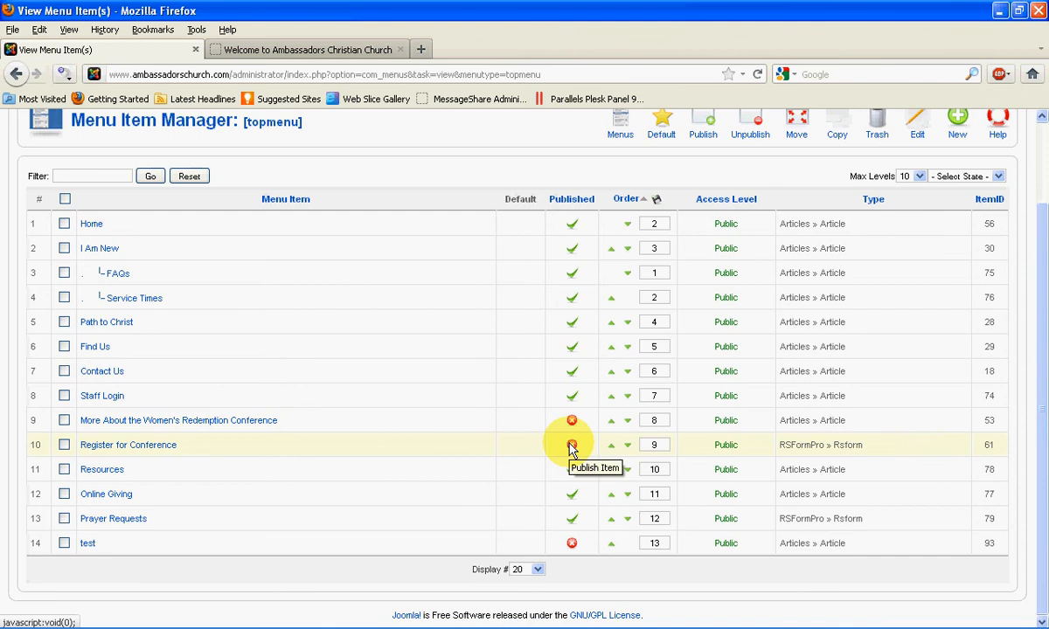
scroll(288, 332, "up", 2)
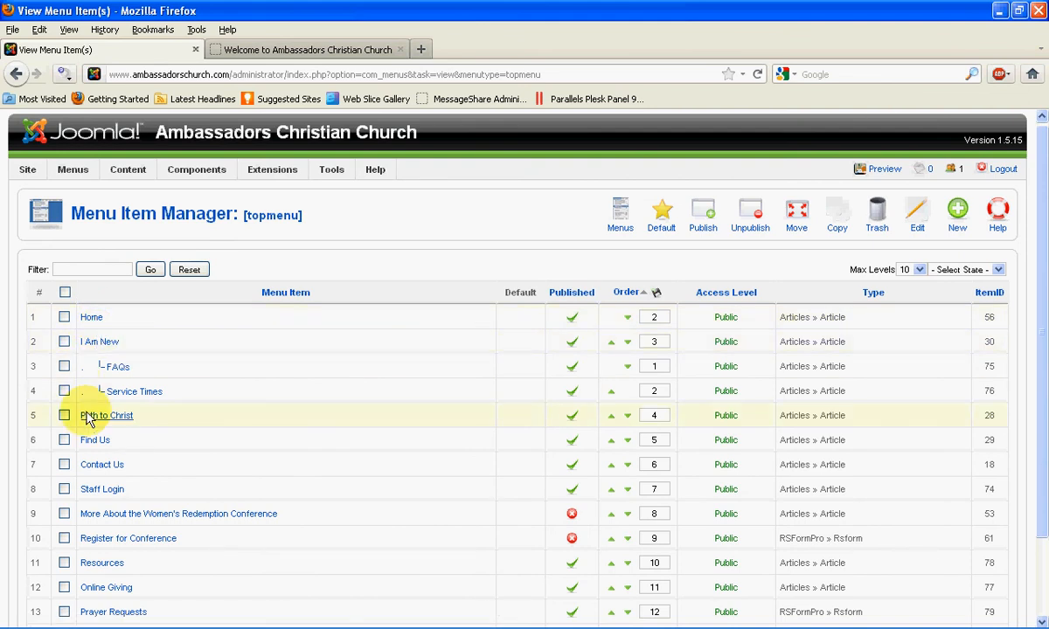
left_click(328, 49)
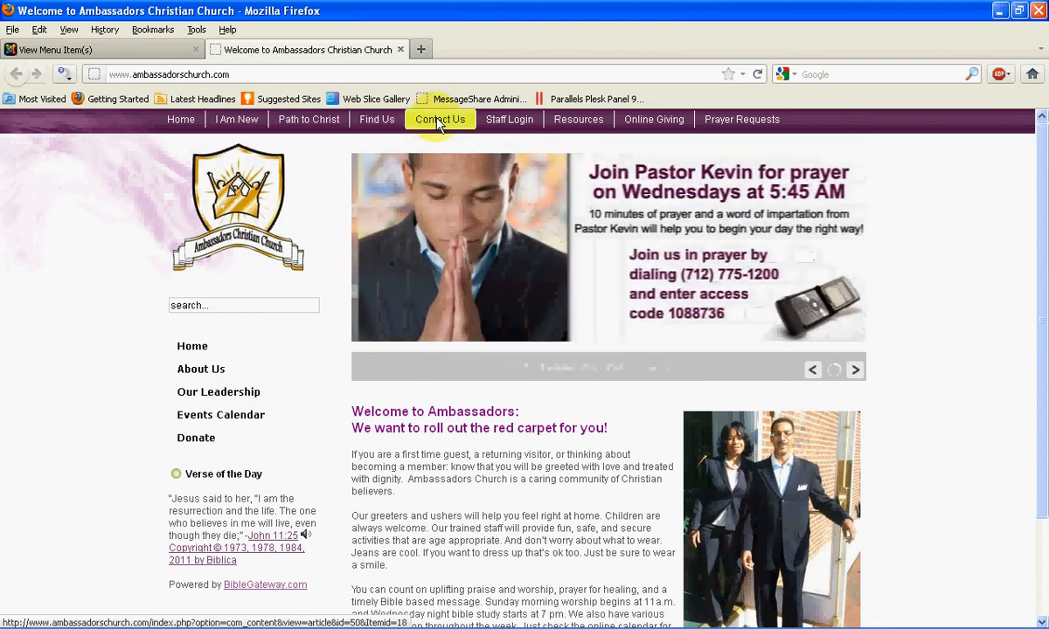
left_click(138, 49)
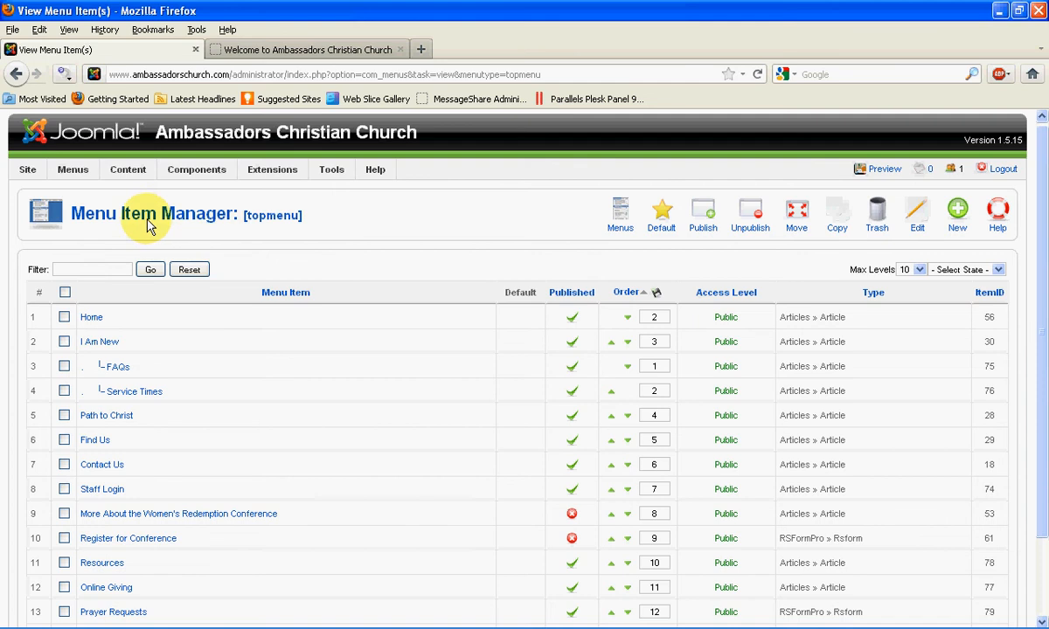
Step: Start a new Top Menu item of type Article Layout titled "What Should I Wear" and link it to the same-named article with ID 96
left_click(959, 221)
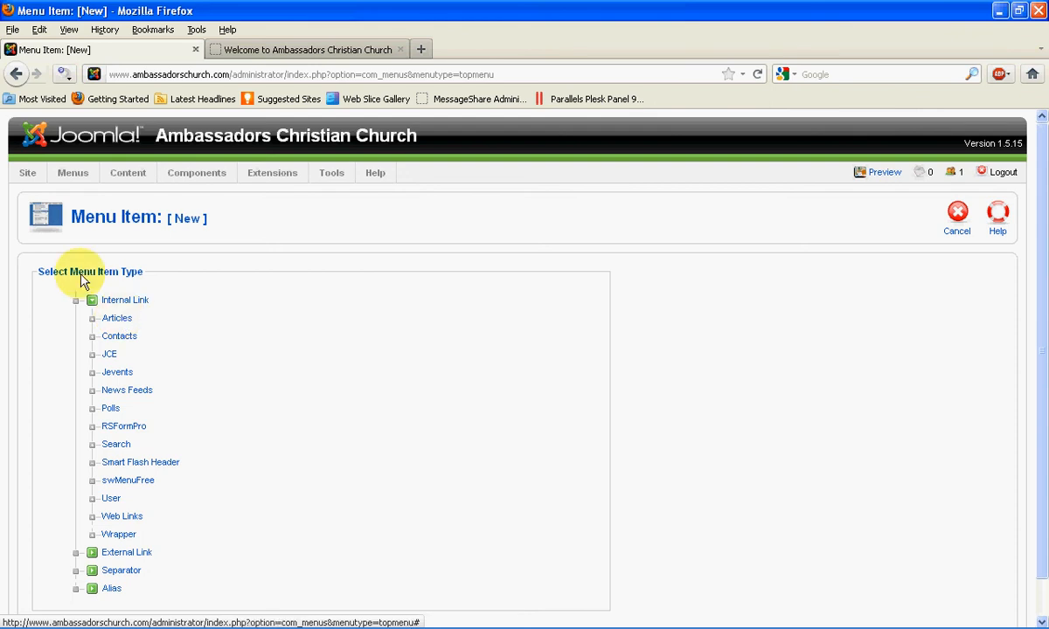
left_click(117, 319)
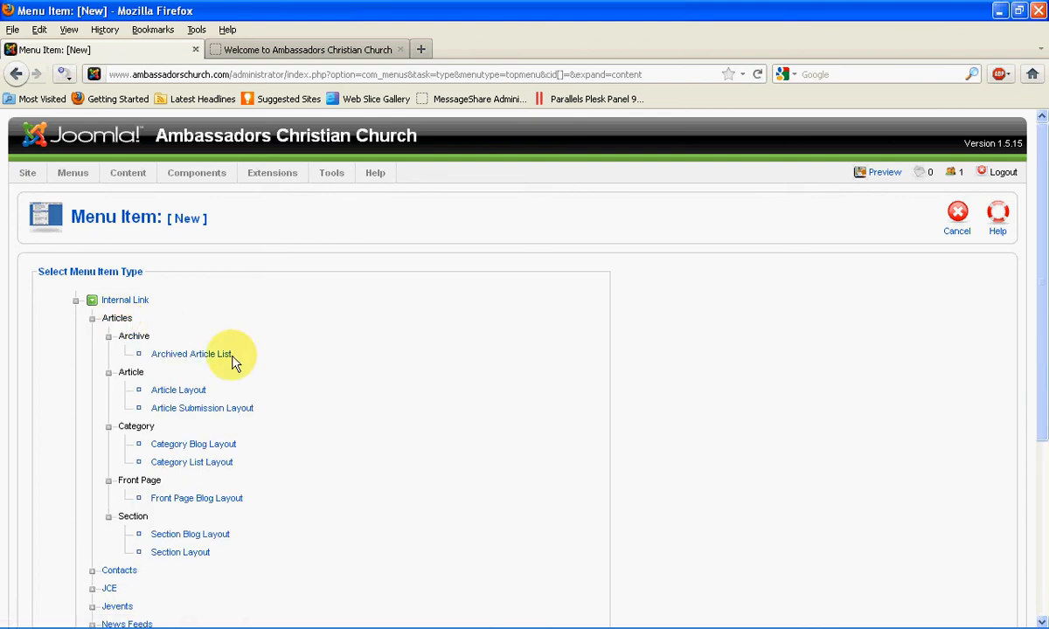
left_click(187, 391)
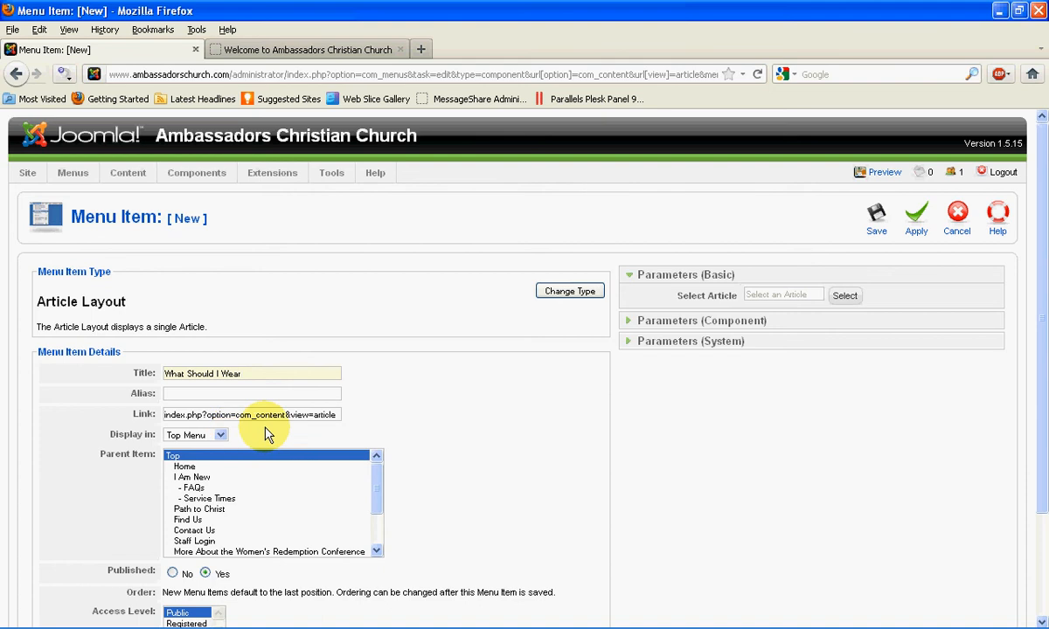
left_click(841, 297)
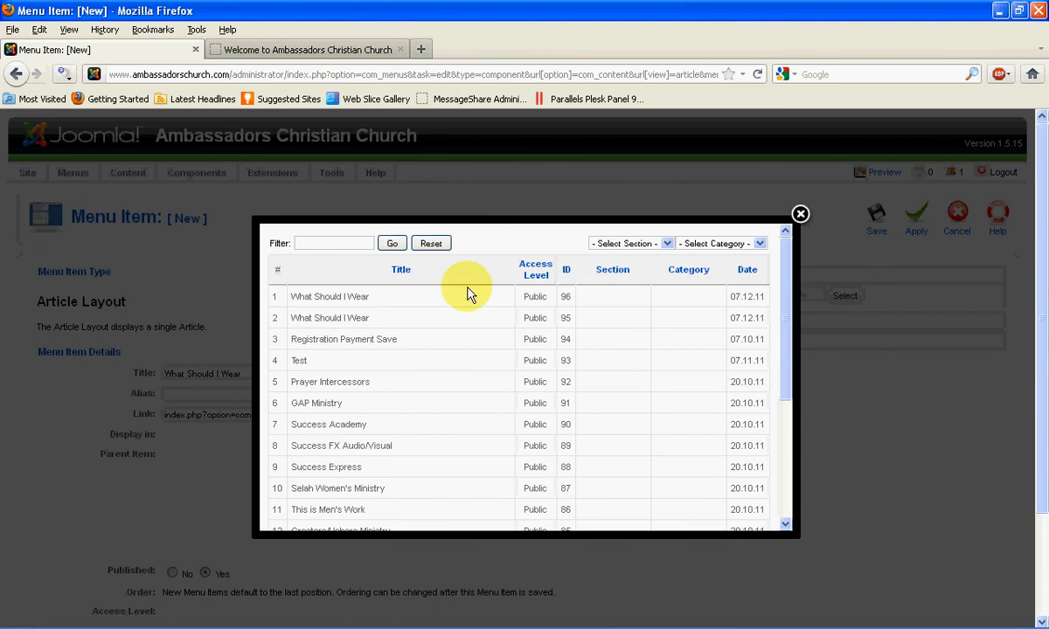
left_click(334, 297)
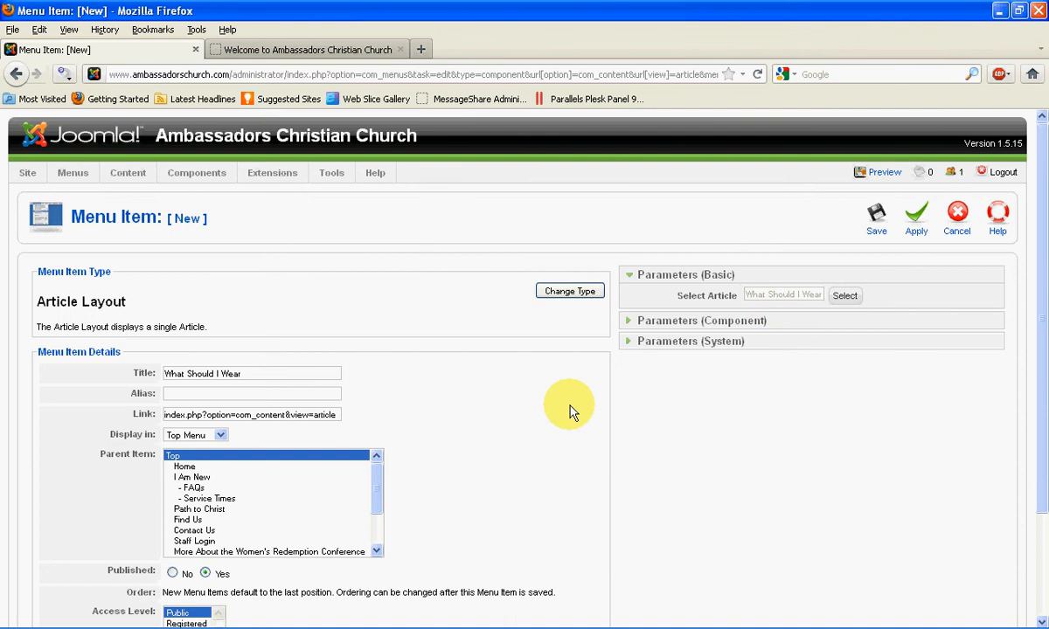
Step: Set the new menu item's parent to I Am New and apply the changes
scroll(570, 411, "down", 2)
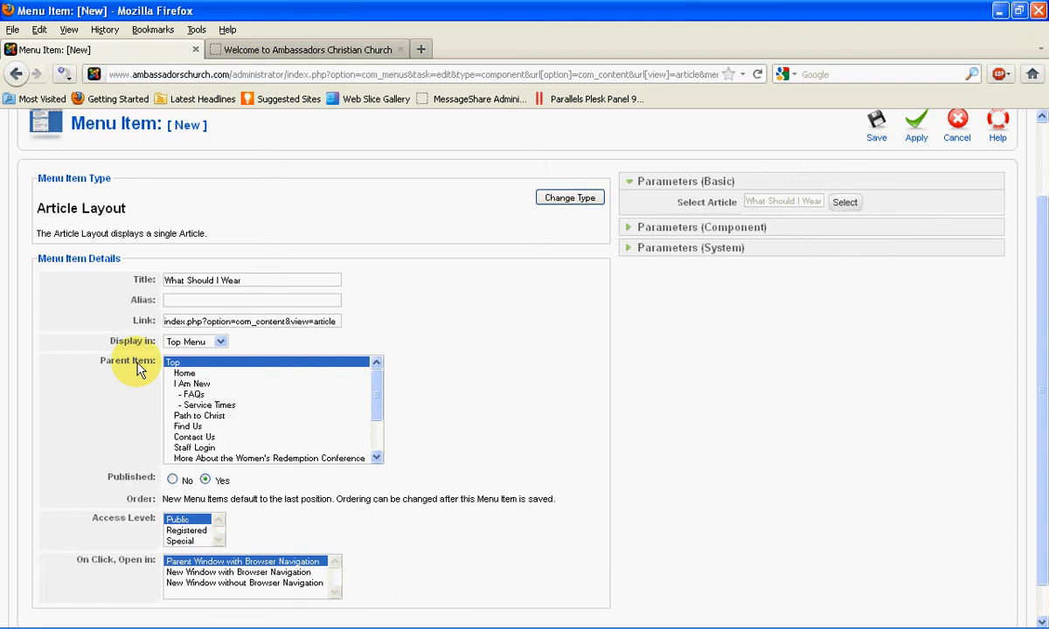
left_click(192, 385)
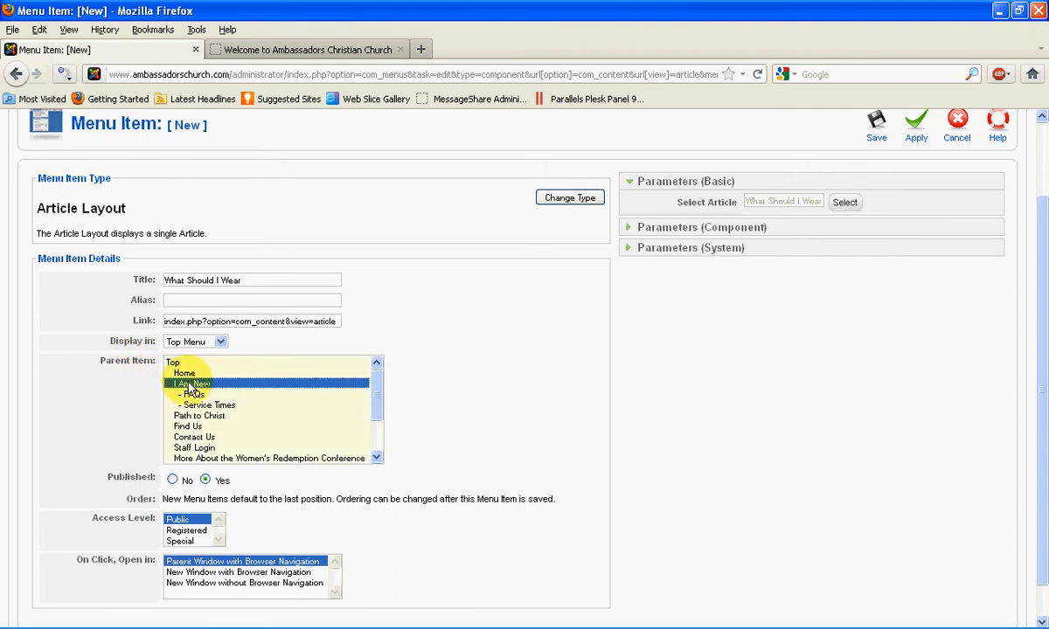
left_click(179, 363)
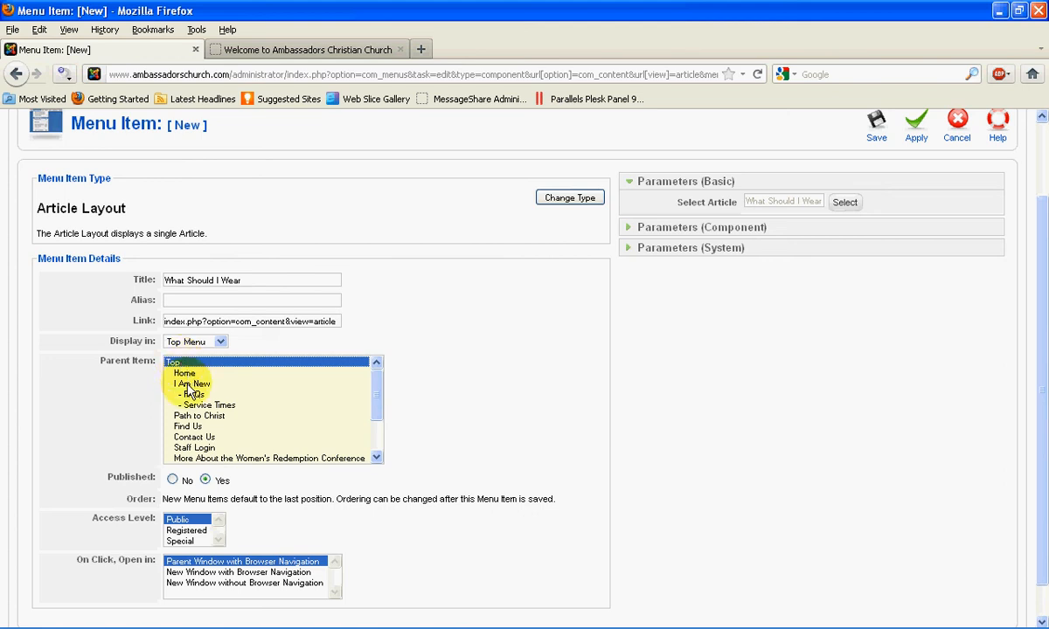
left_click(191, 384)
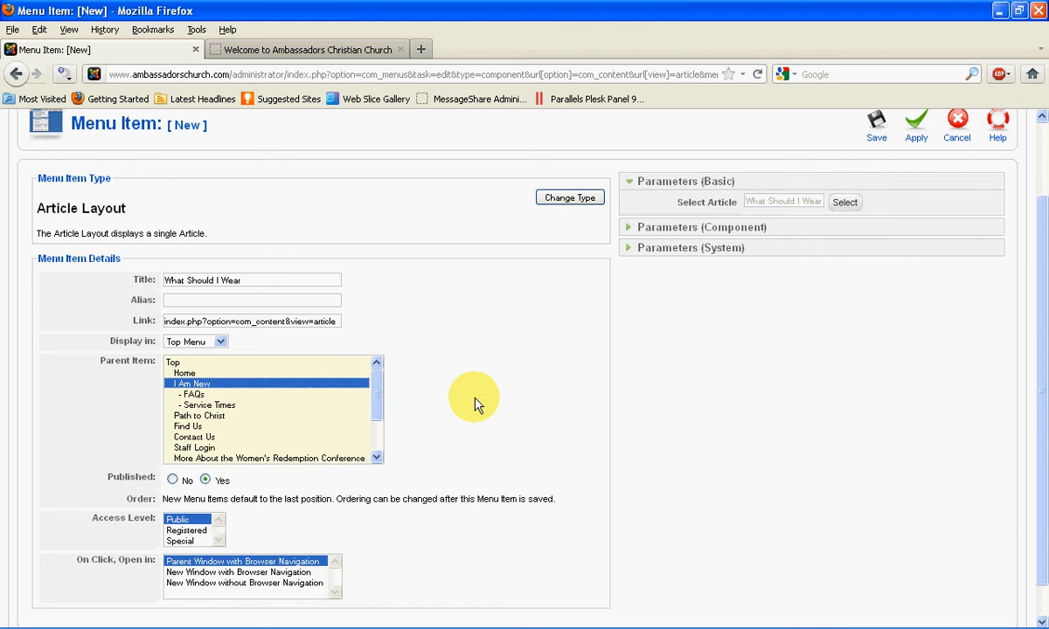
left_click(917, 122)
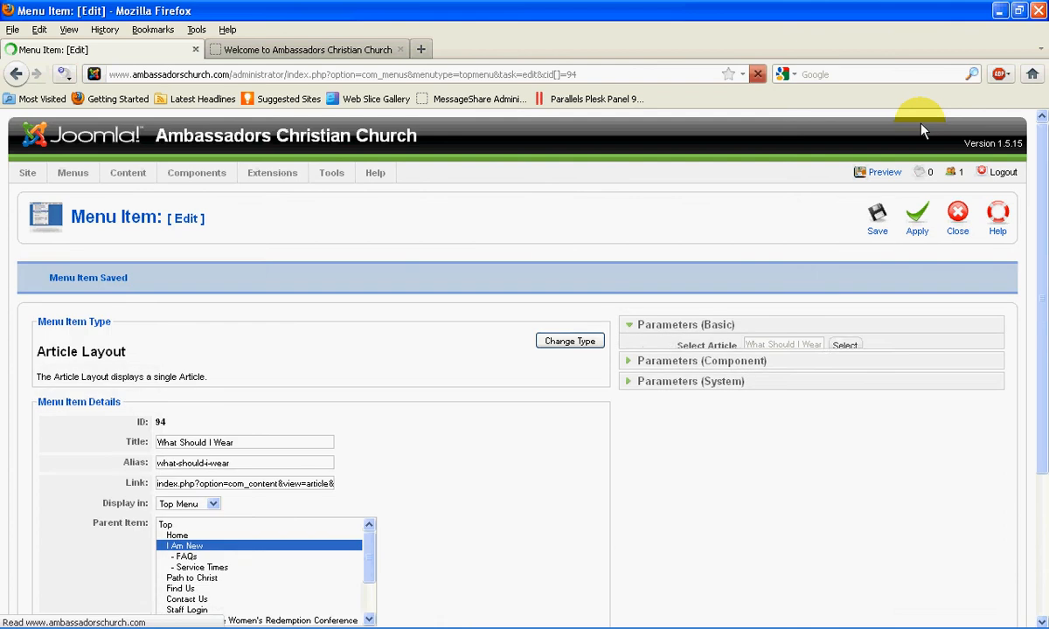
Step: Reload the public website and open the What Should I Wear page from the I Am New submenu
left_click(333, 52)
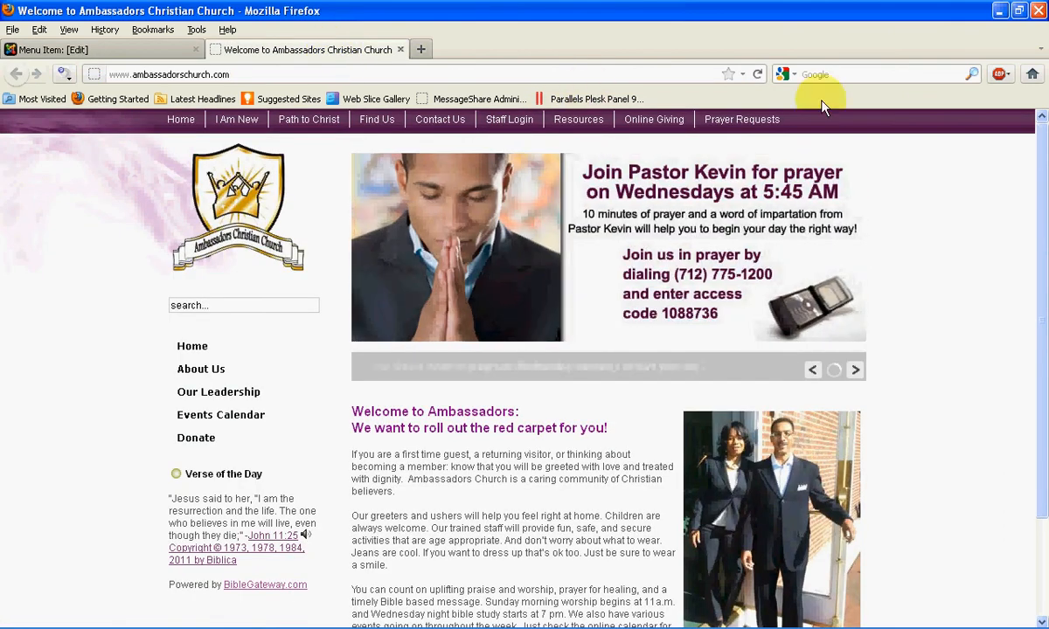
left_click(756, 75)
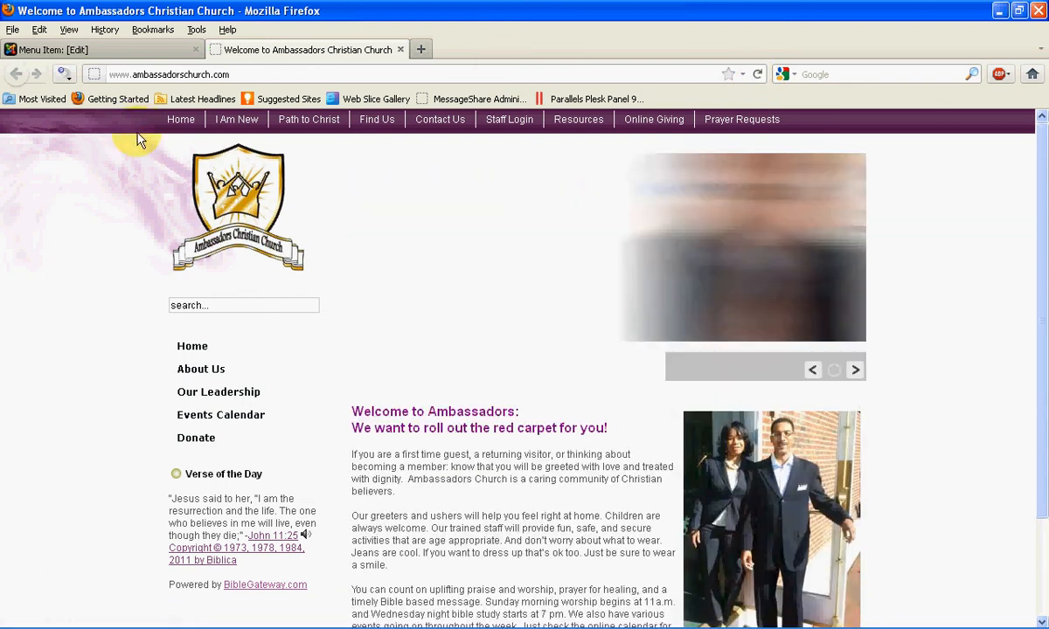
mouse_move(237, 122)
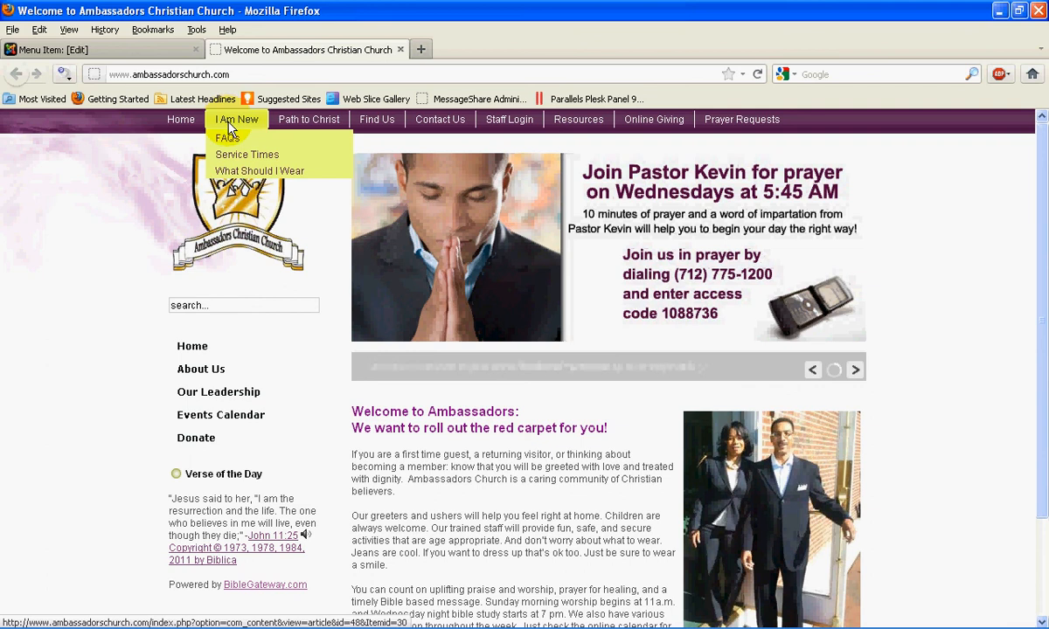
left_click(295, 171)
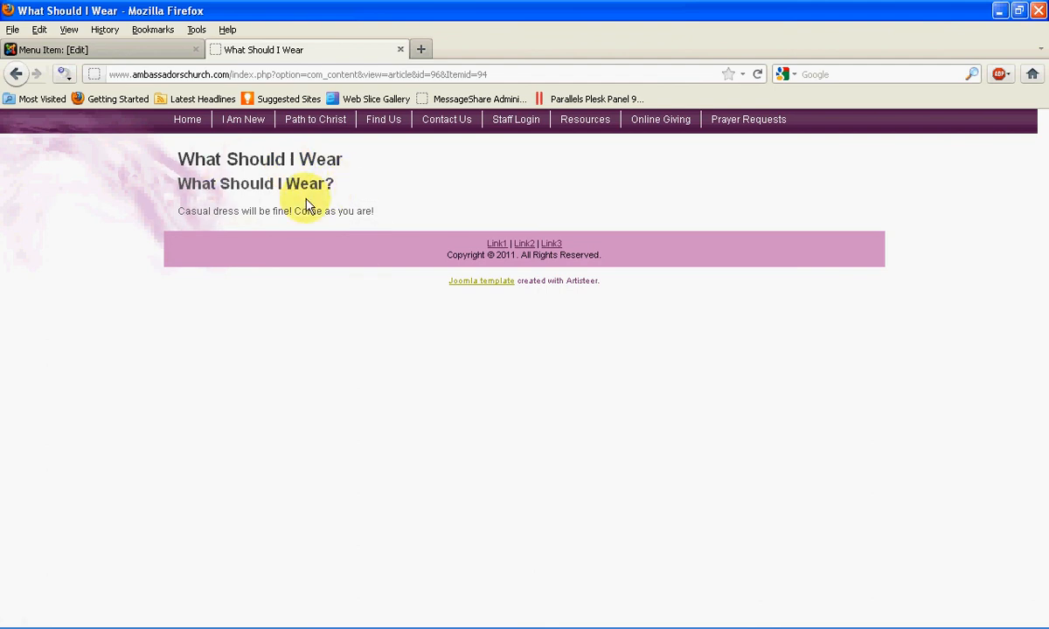
Step: Change the What Should I Wear menu item's parent to Find Us in the Joomla administrator and apply the change
left_click(166, 49)
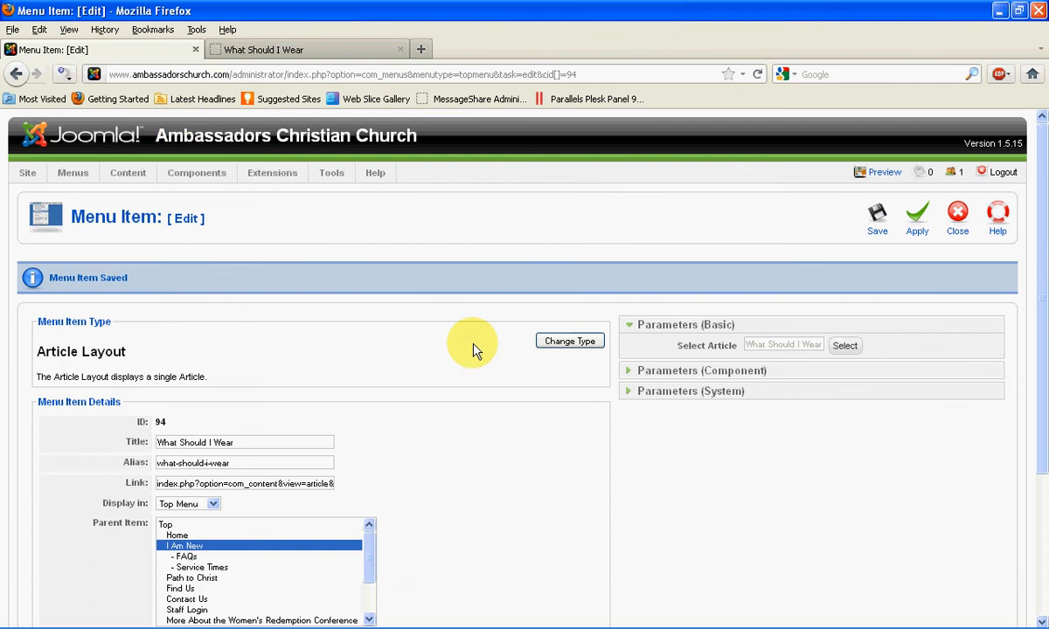
scroll(456, 332, "down", 2)
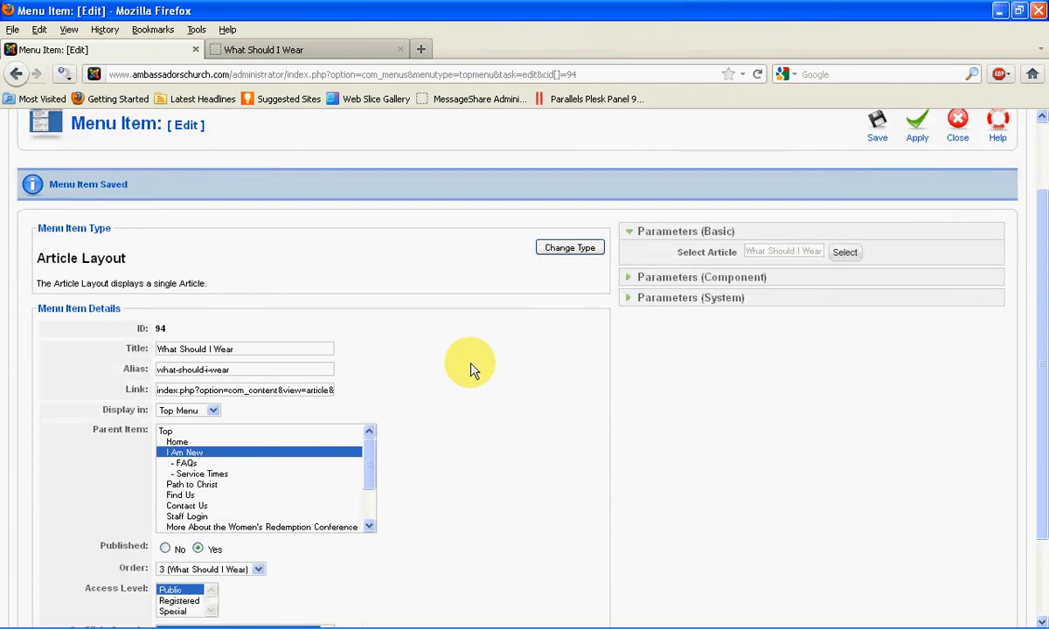
scroll(475, 365, "down", 2)
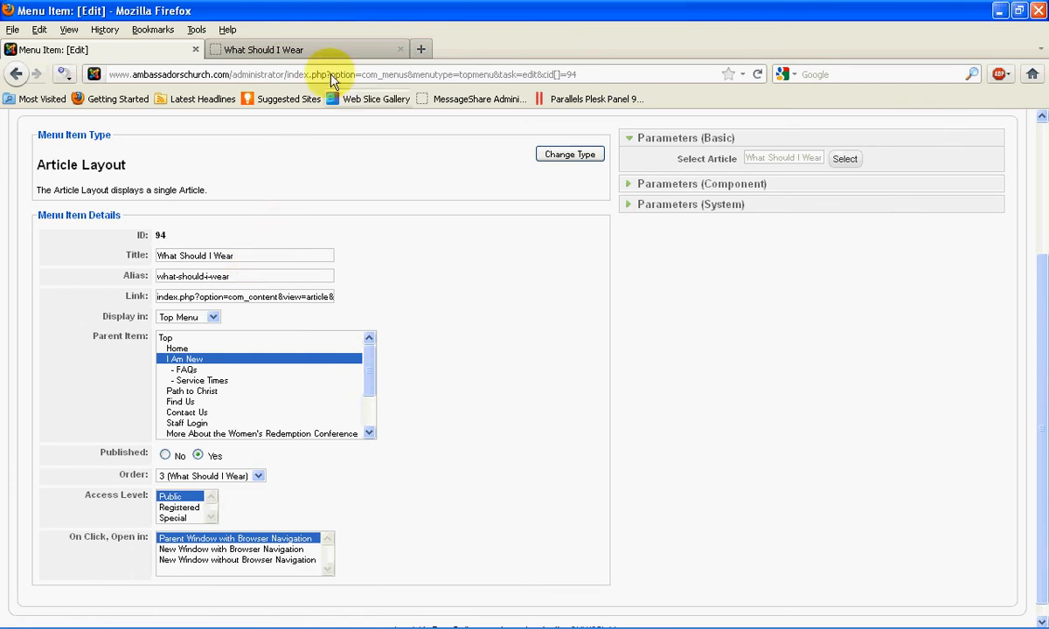
left_click(308, 49)
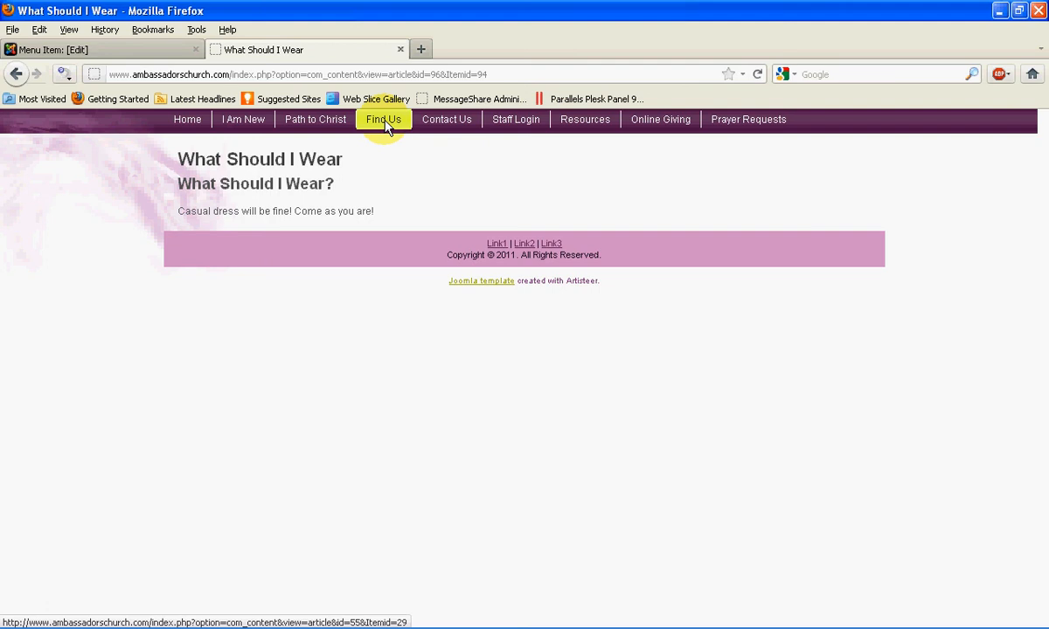
left_click(169, 51)
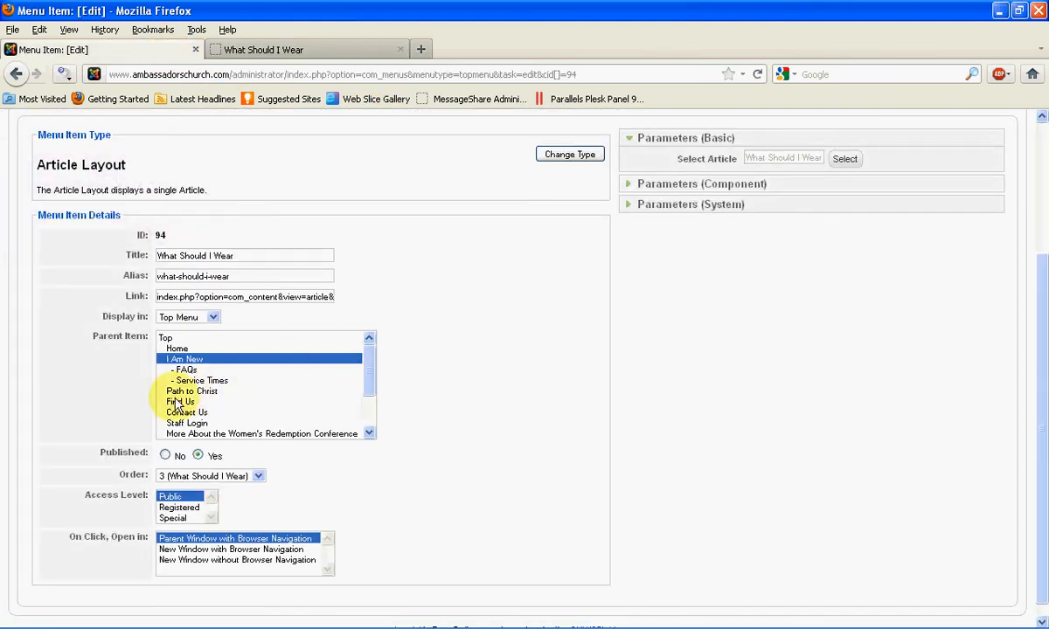
left_click(179, 402)
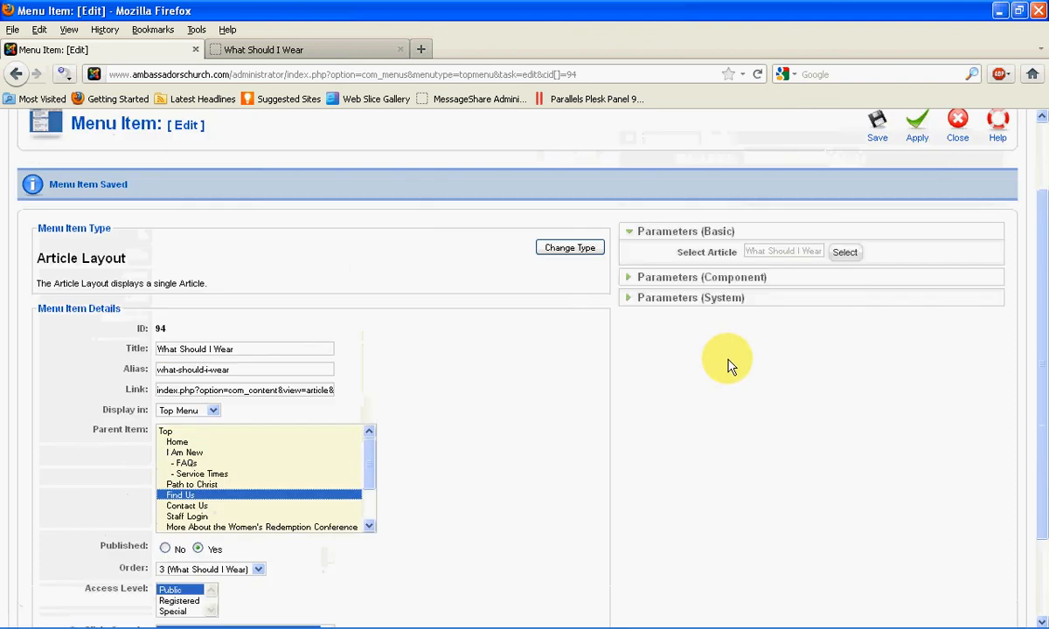
left_click(917, 127)
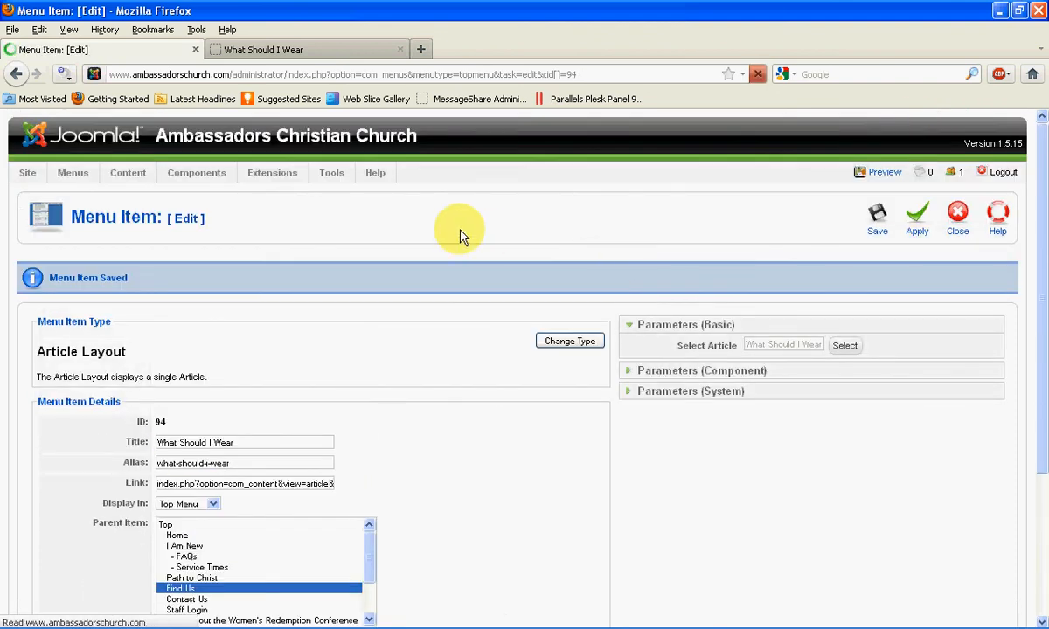
Step: Reload the public home page, check the I Am New and Find Us submenus, and open What Should I Wear from Find Us
left_click(326, 54)
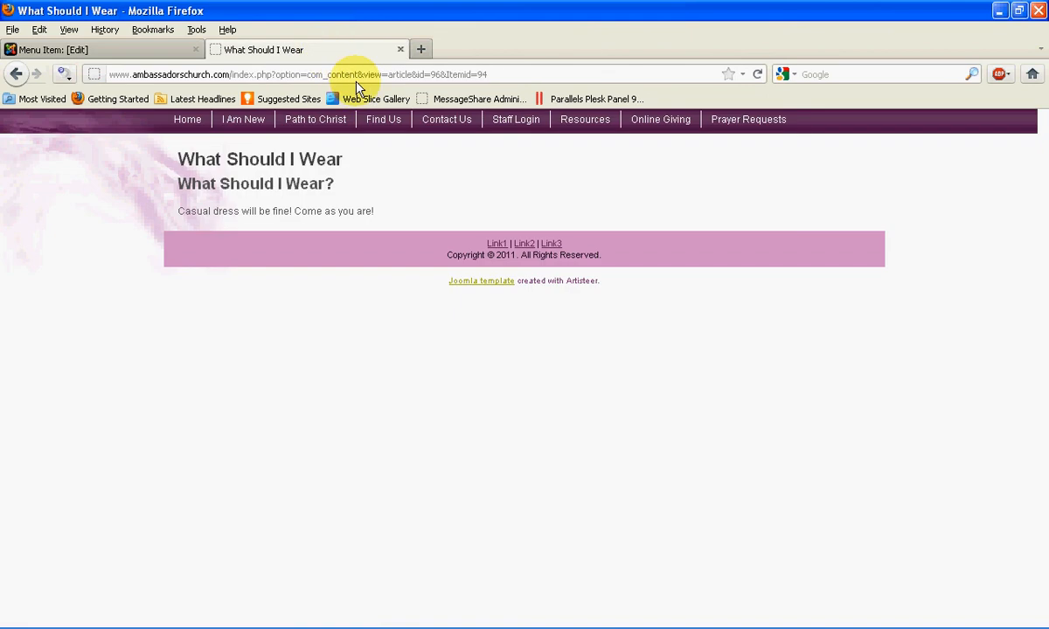
left_click(189, 120)
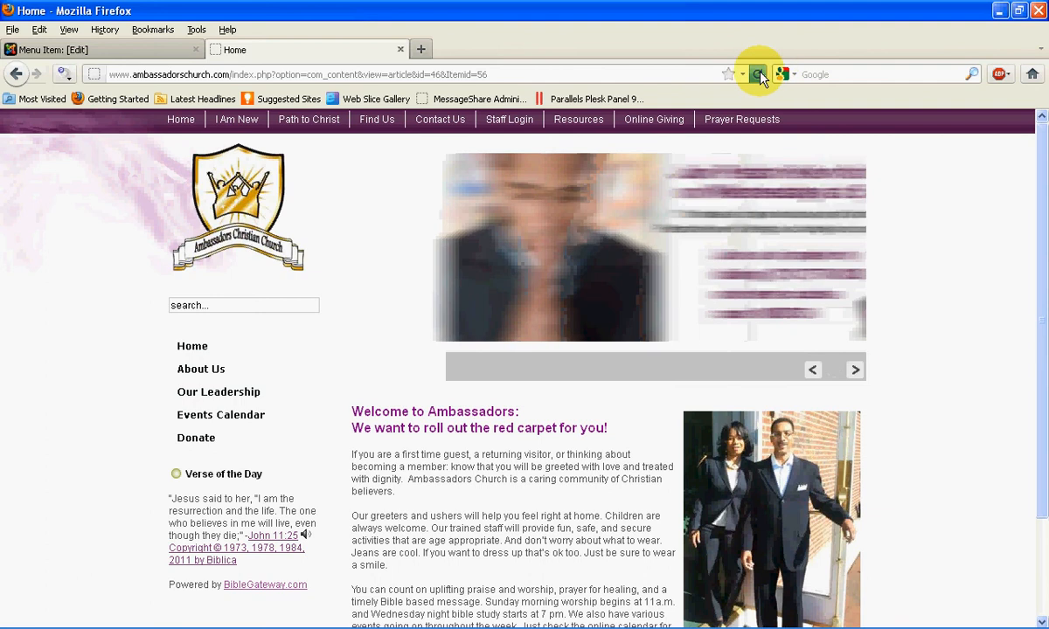
left_click(756, 74)
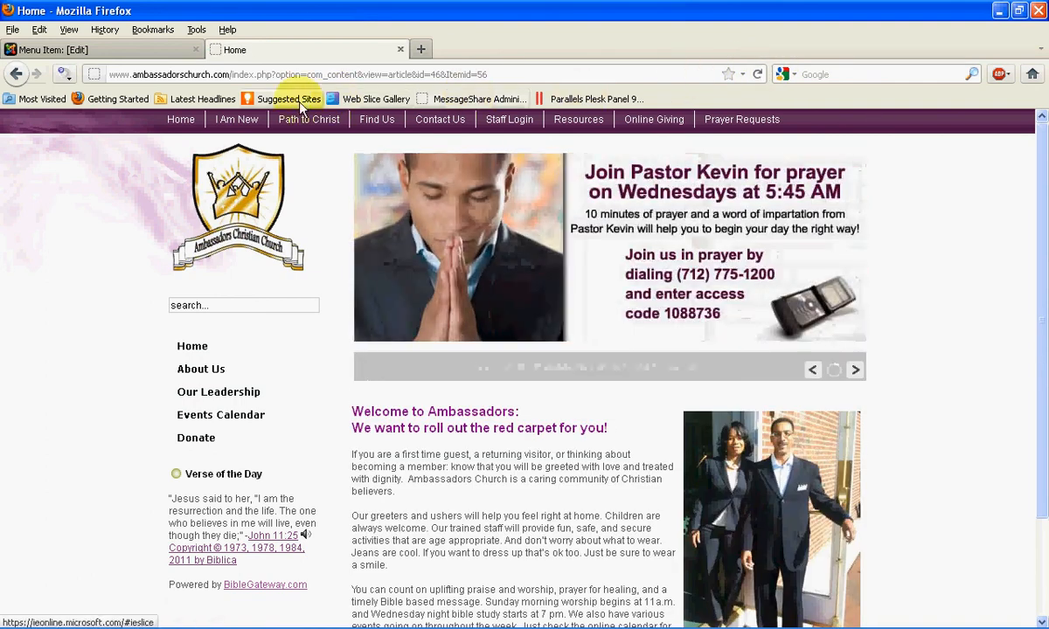
mouse_move(243, 127)
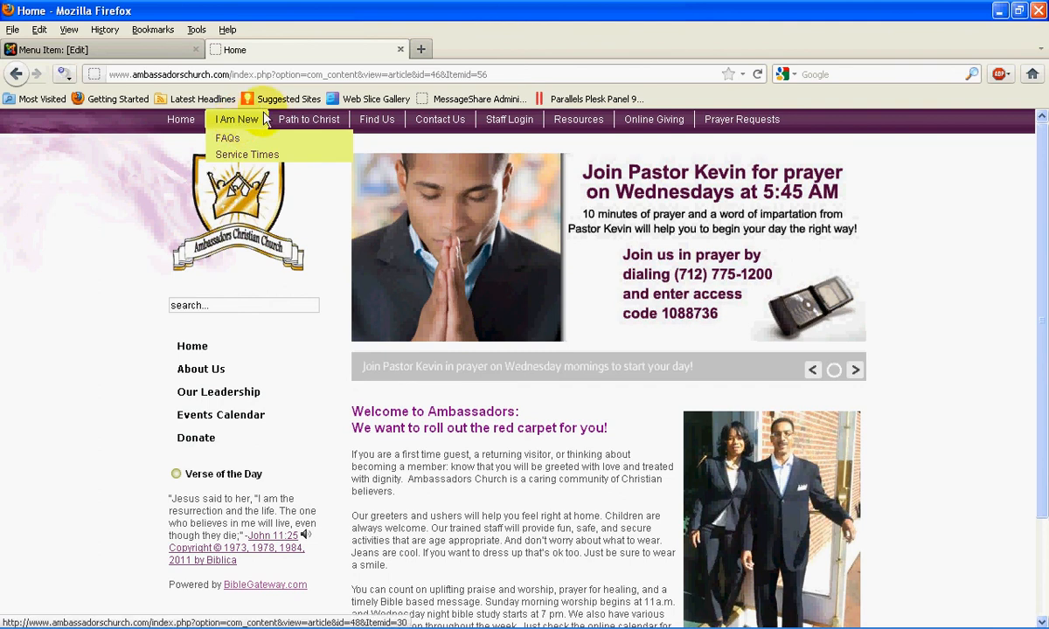
mouse_move(368, 119)
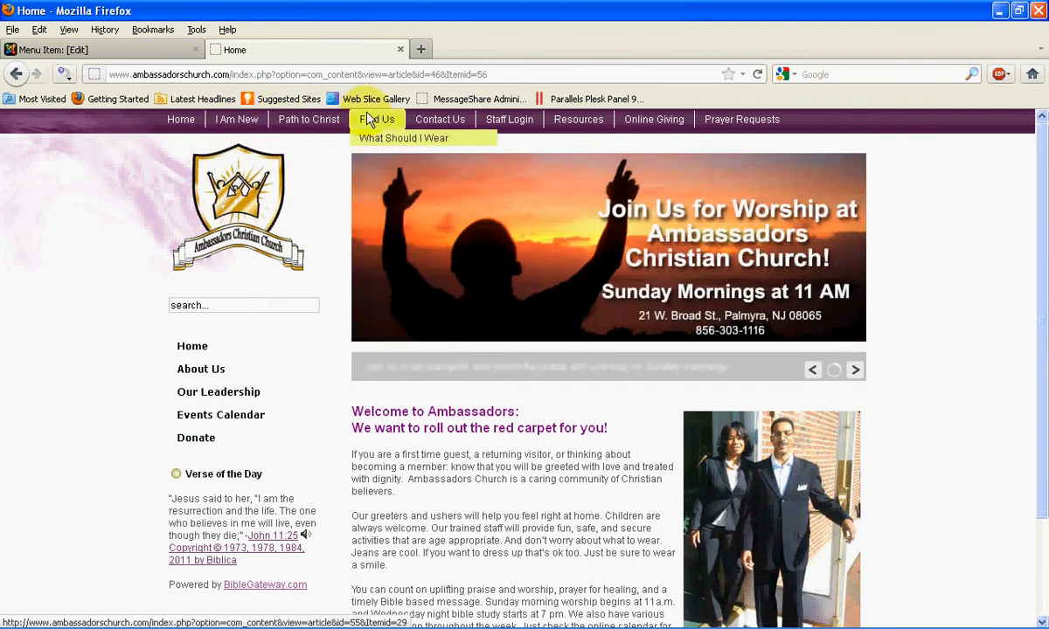
left_click(378, 140)
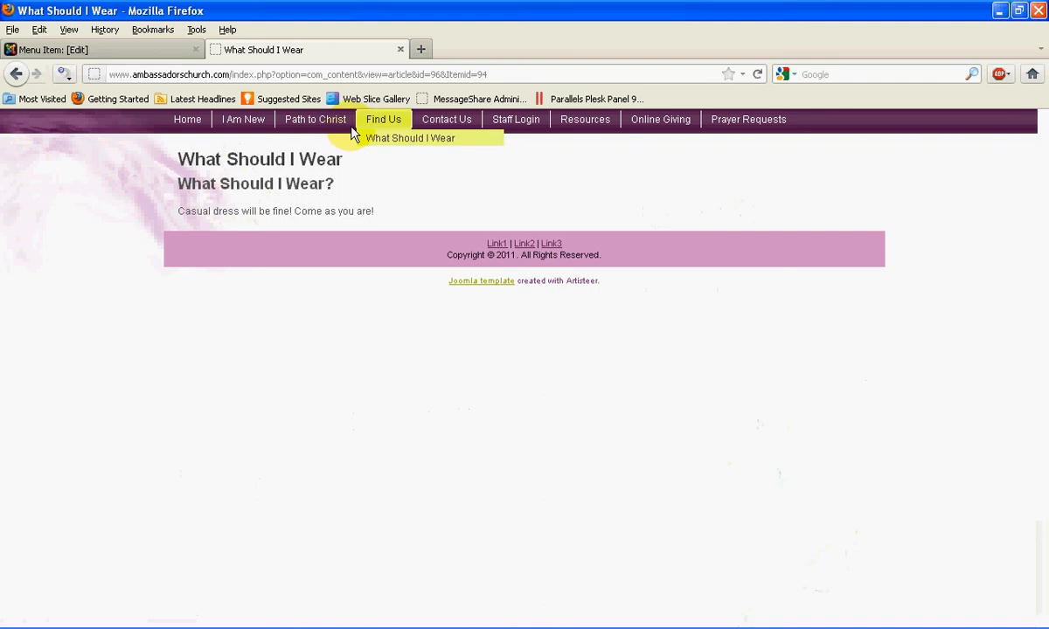
Step: Set the What Should I Wear menu item's parent back to I Am New in the Joomla administrator and save it
left_click(166, 50)
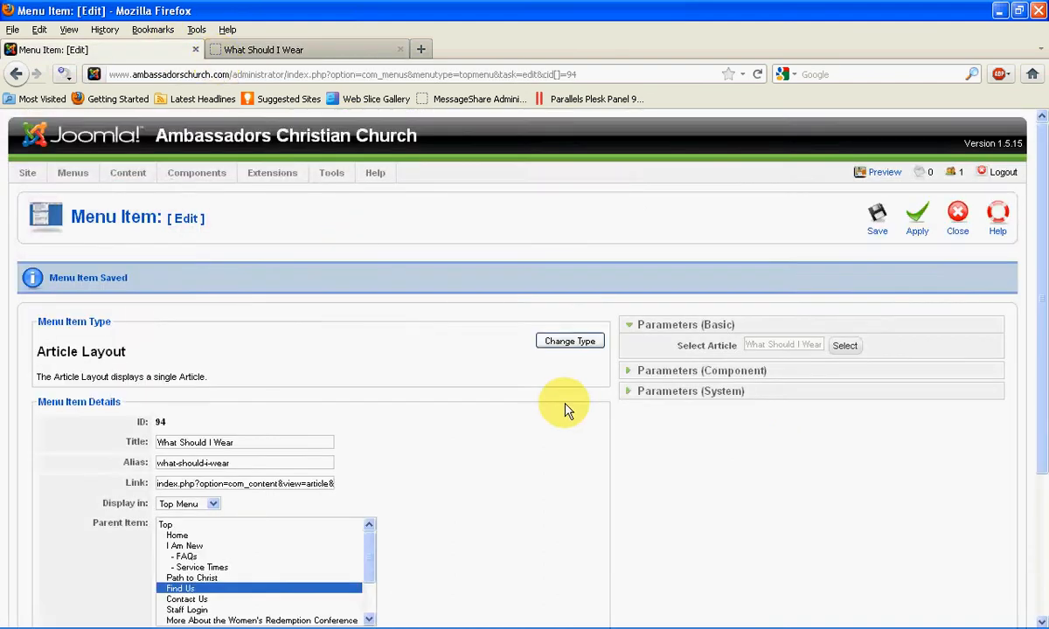
scroll(560, 398, "down", 4)
mouse_move(368, 354)
left_mouse_down()
mouse_move(356, 389)
mouse_move(363, 346)
left_mouse_up()
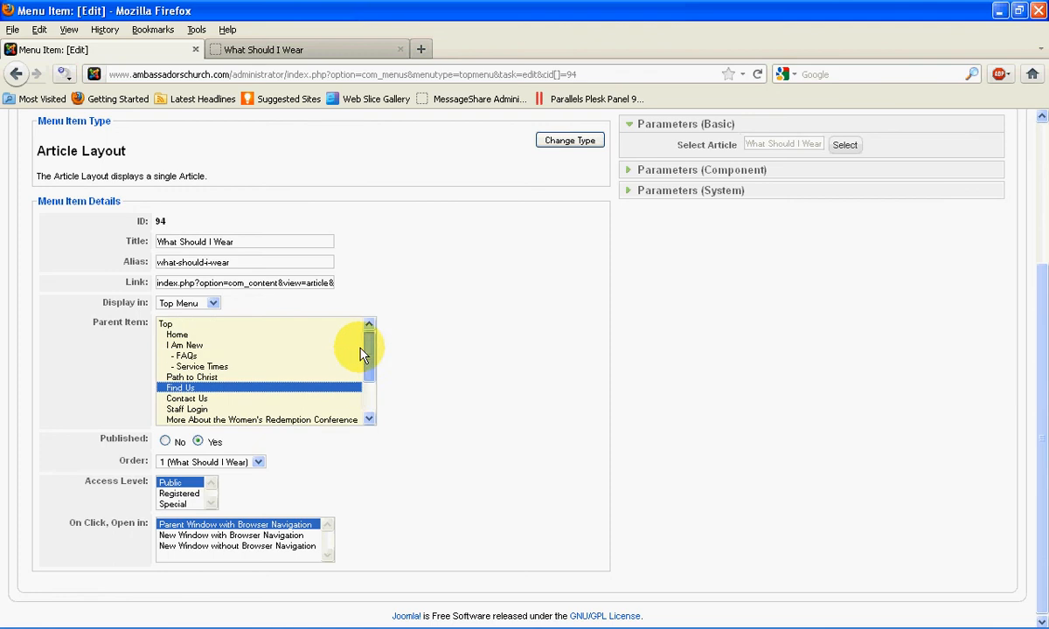
left_click(194, 347)
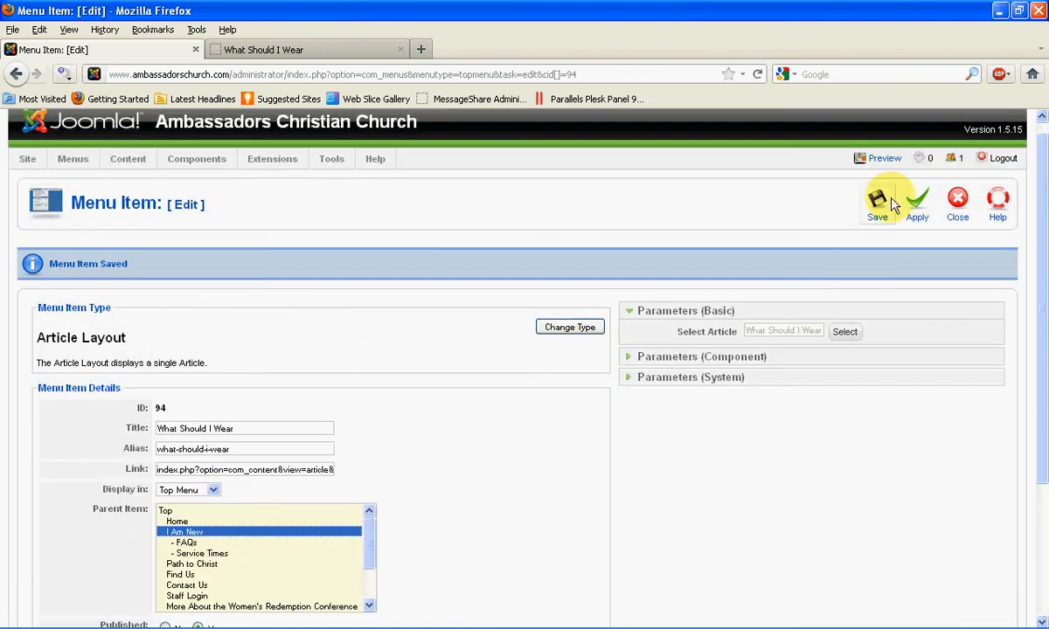
left_click(876, 203)
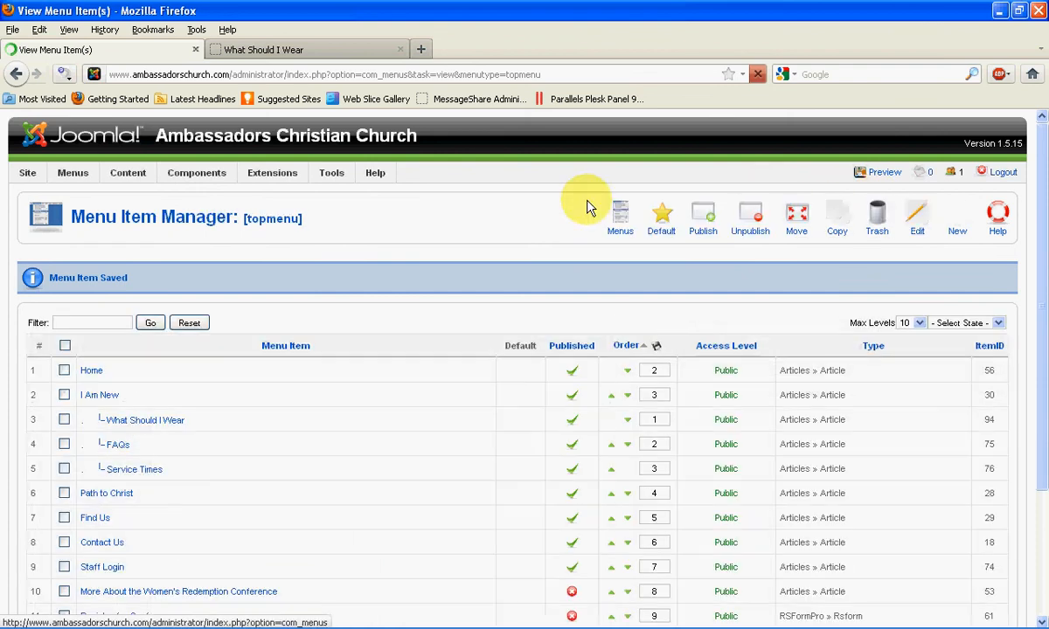
Step: Return to the public website's home page, reload it, and check the I Am New submenu
left_click(323, 50)
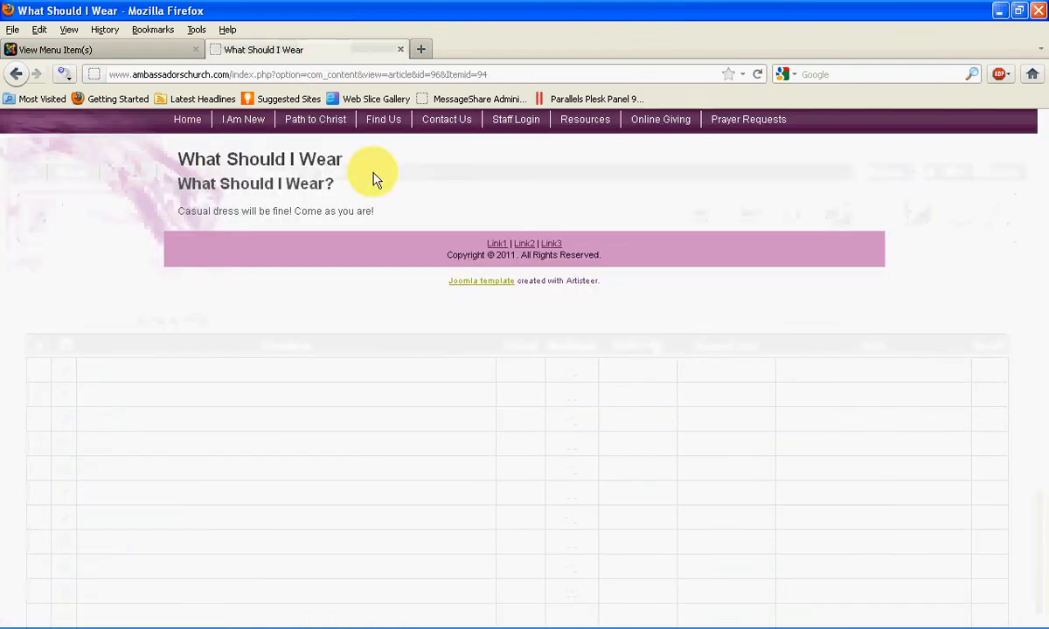
left_click(187, 119)
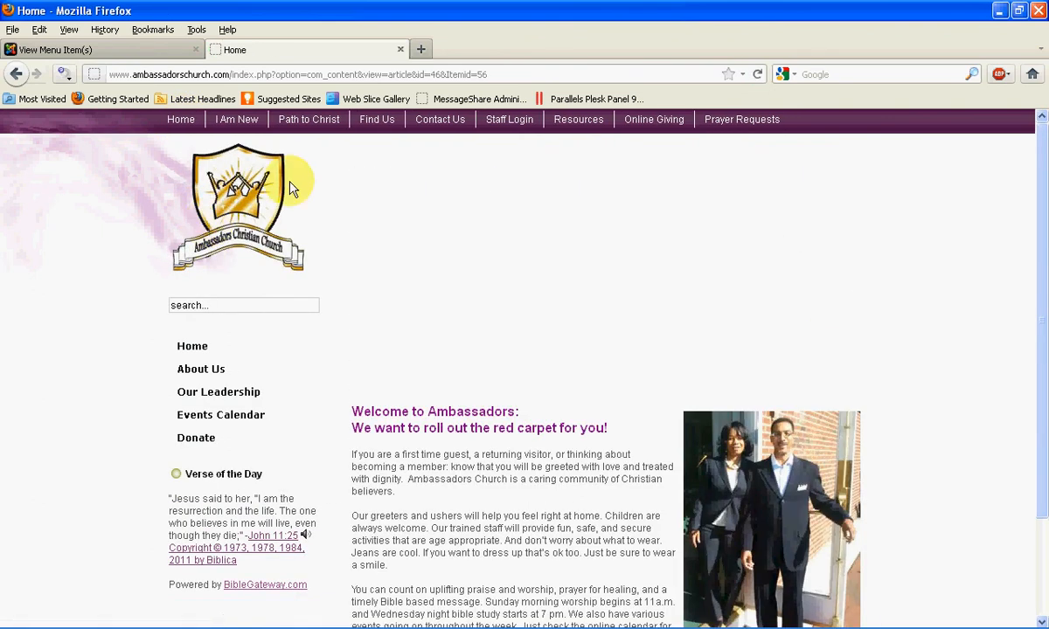
left_click(757, 74)
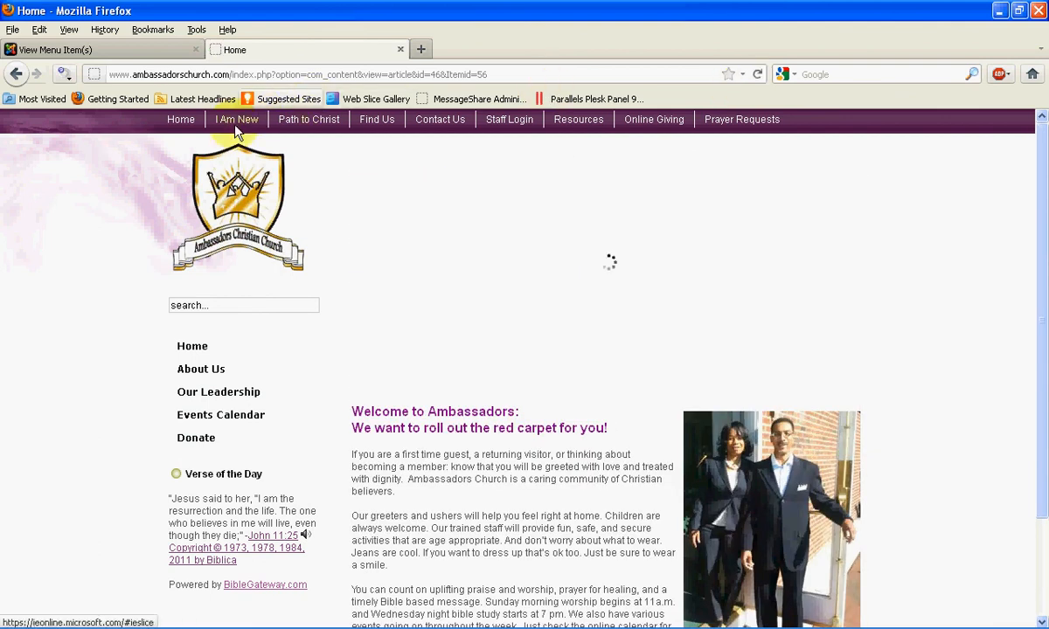
mouse_move(234, 122)
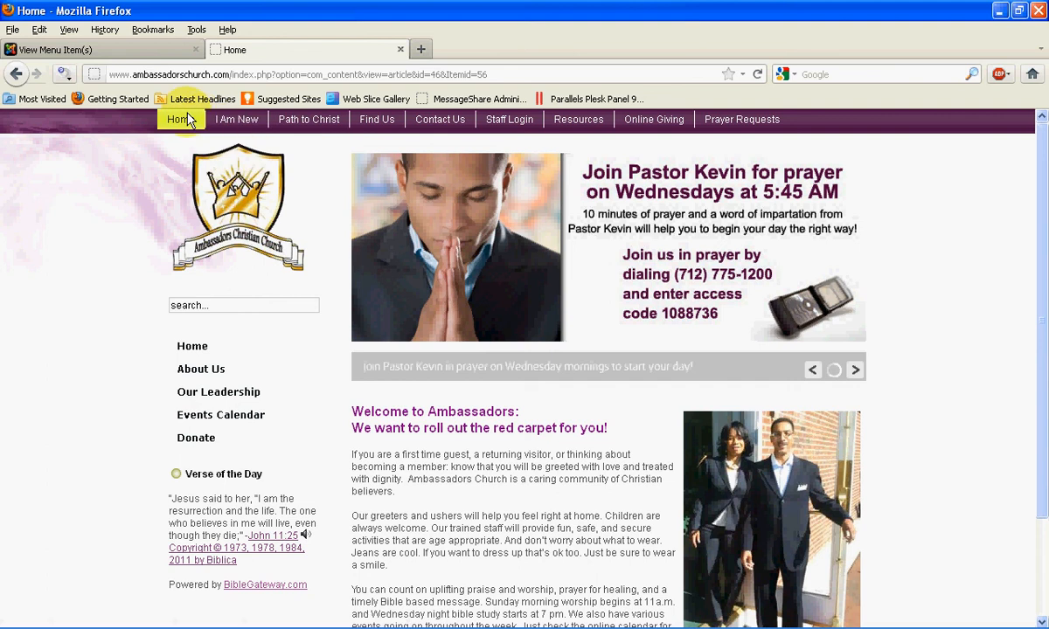
Step: Review the Top Menu item list in Joomla, and open What Should I Wear from the public site's I Am New submenu
left_click(159, 48)
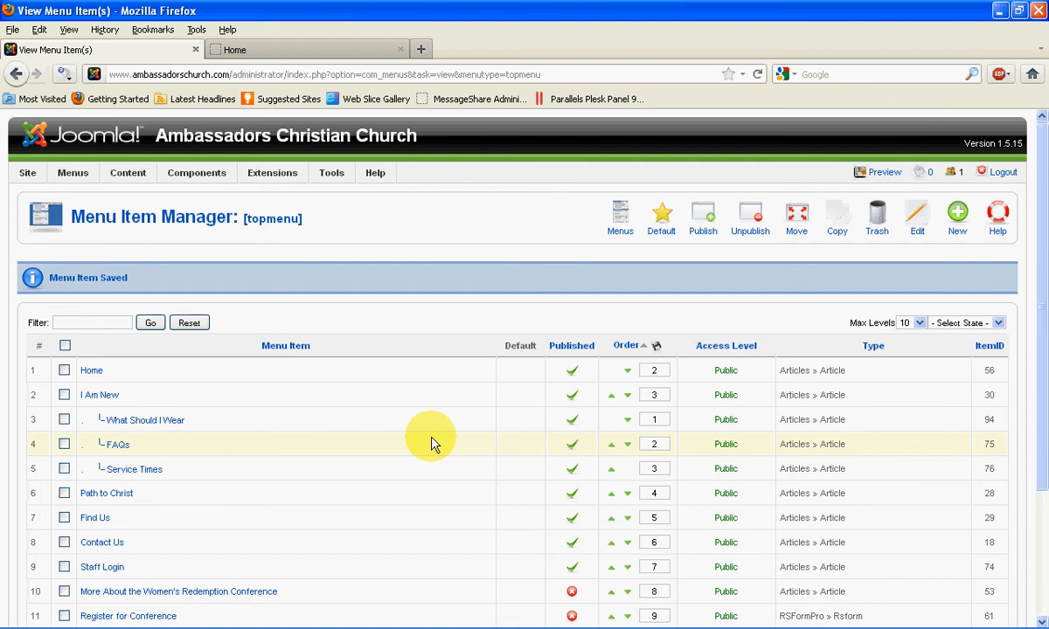
left_click(322, 48)
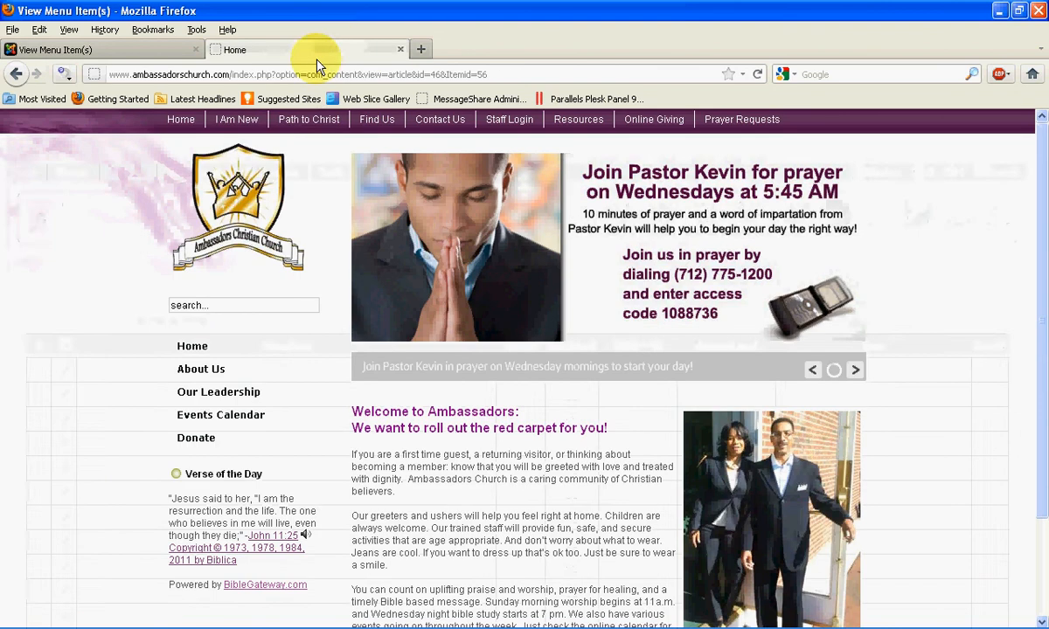
mouse_move(225, 127)
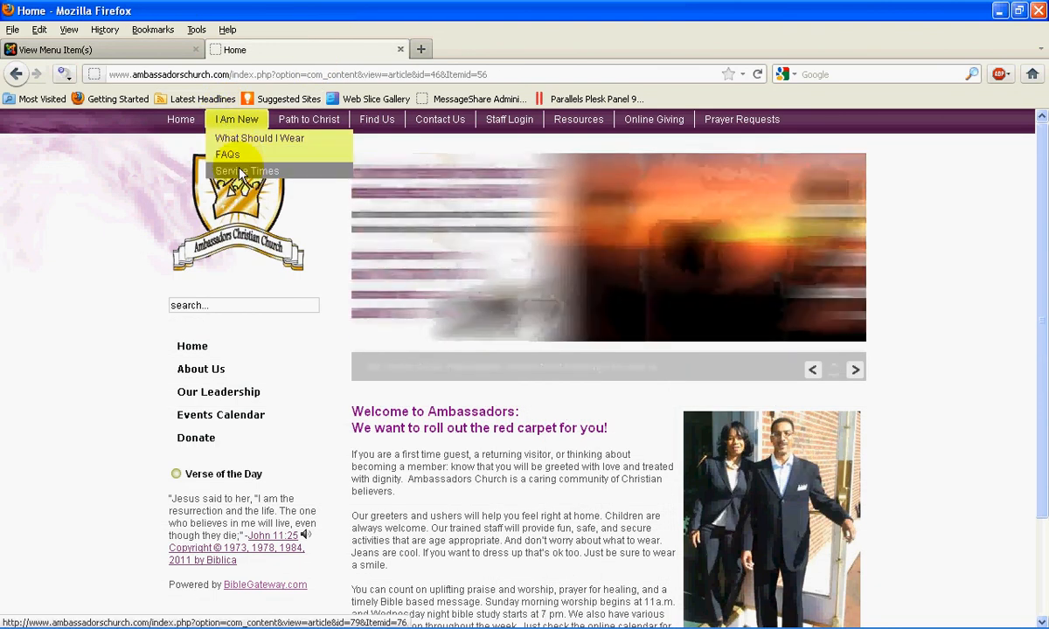
left_click(227, 138)
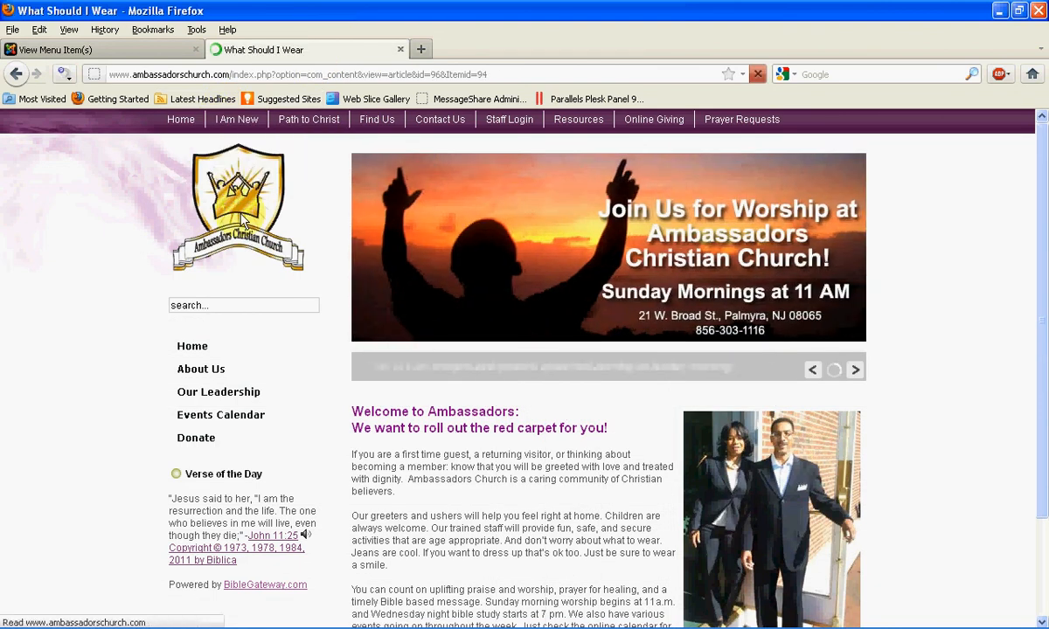